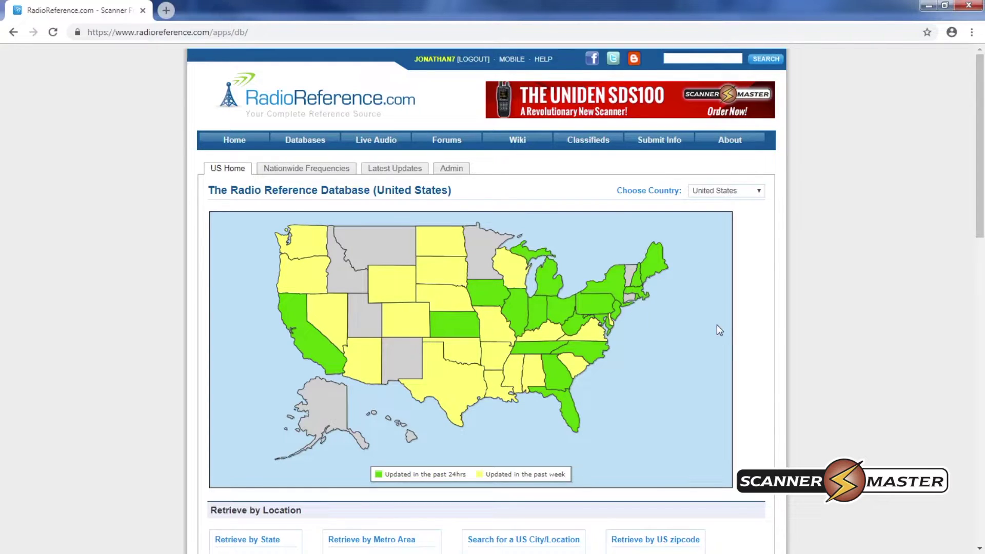
Step: Open the Middlesex County page under Massachusetts and look through its fire district and municipal frequency tables
left_click(642, 297)
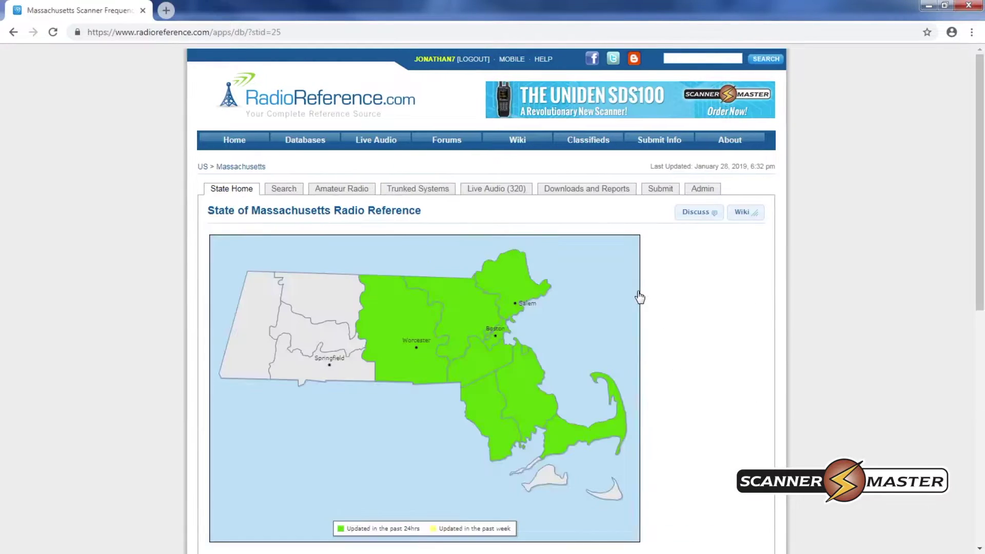
left_click(461, 322)
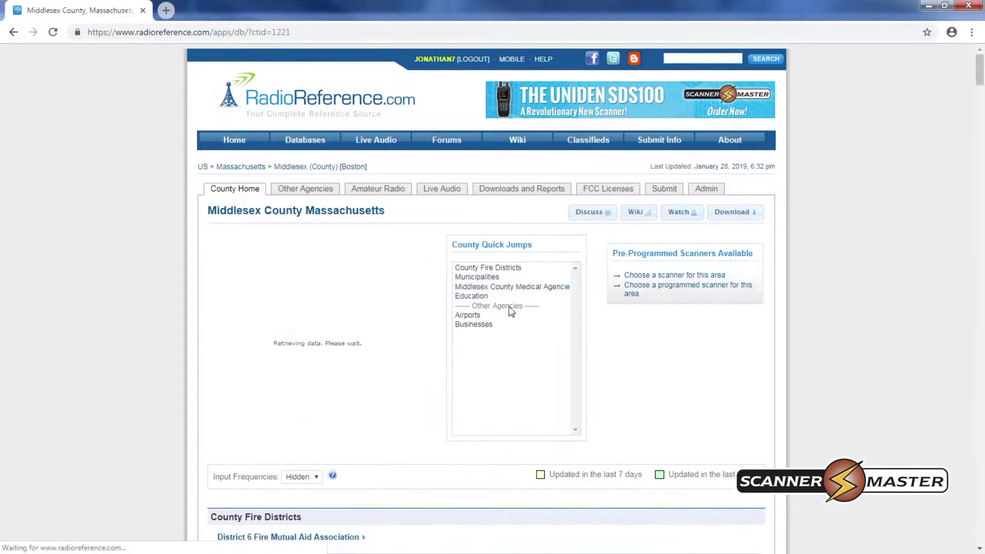
scroll(361, 458, "down", 20)
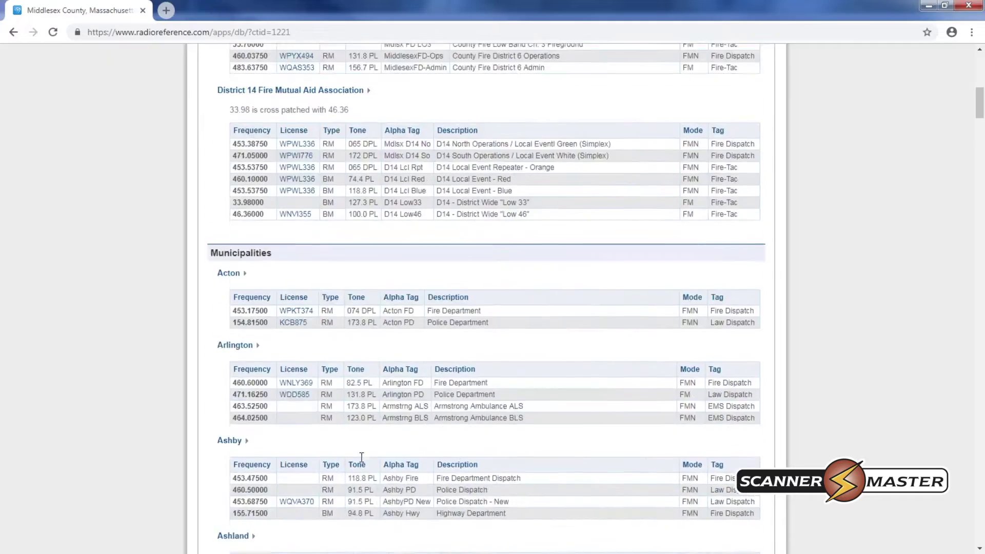
scroll(361, 457, "down", 20)
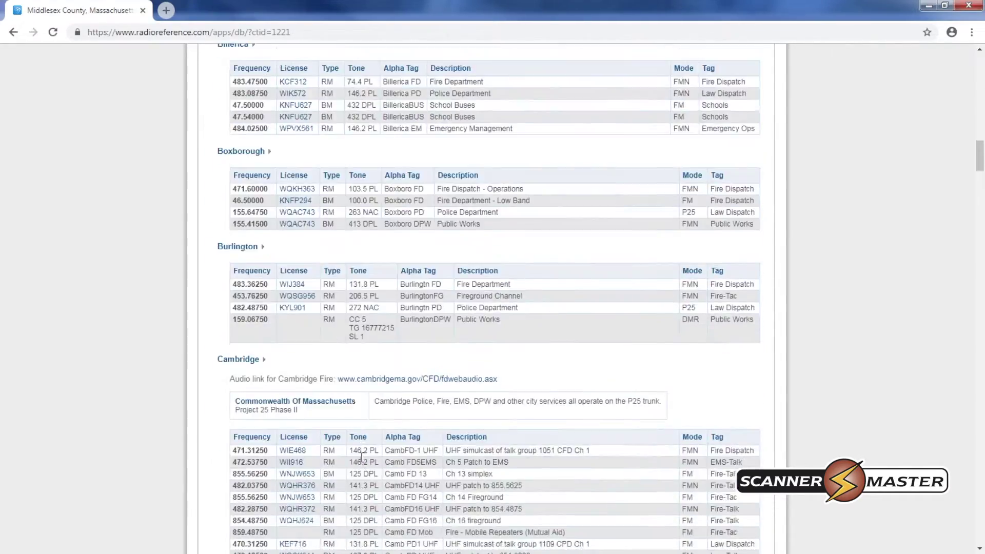
scroll(361, 457, "down", 20)
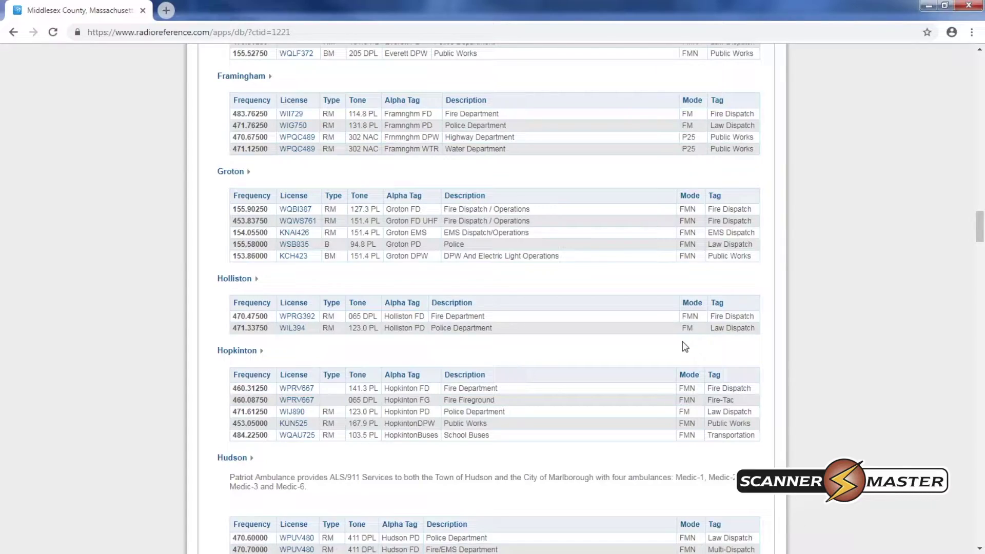
scroll(685, 348, "up", 20)
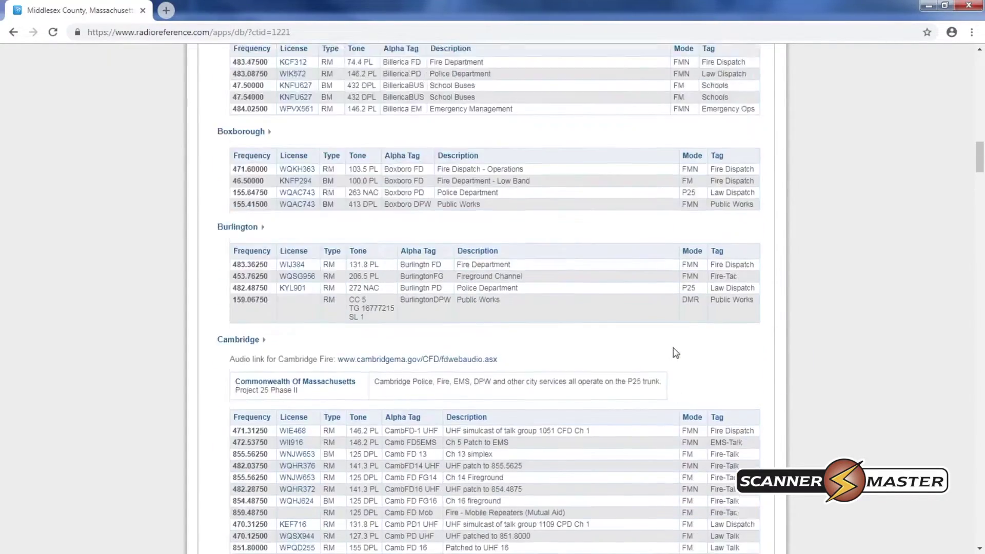
scroll(675, 353, "up", 20)
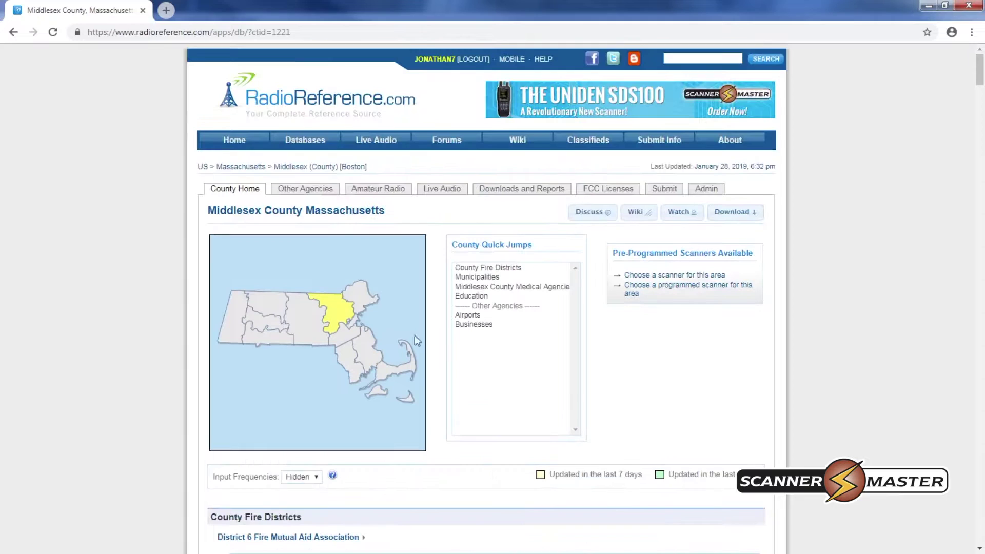
Step: Return to the Massachusetts state page and open the State Police entry among the state agencies
left_click(249, 167)
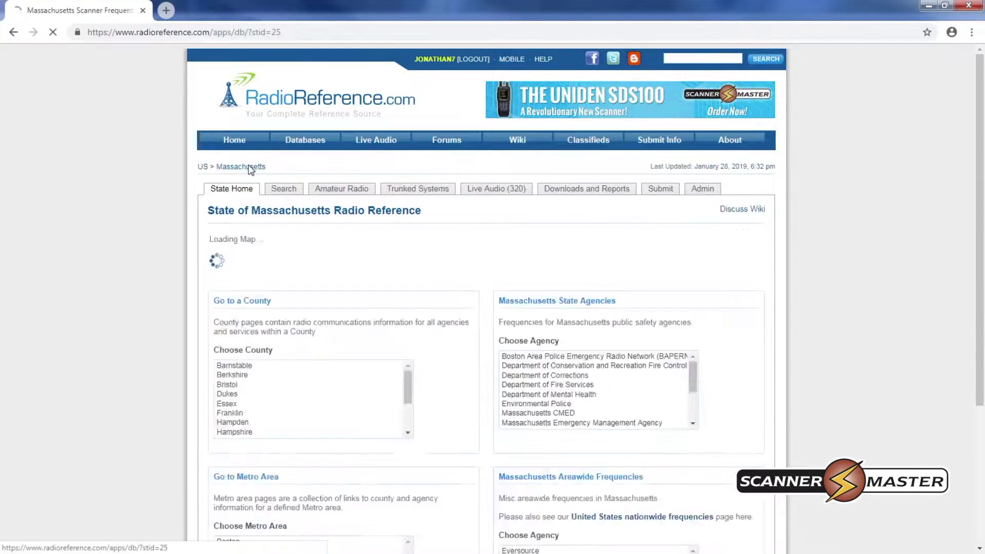
scroll(364, 411, "down", 4)
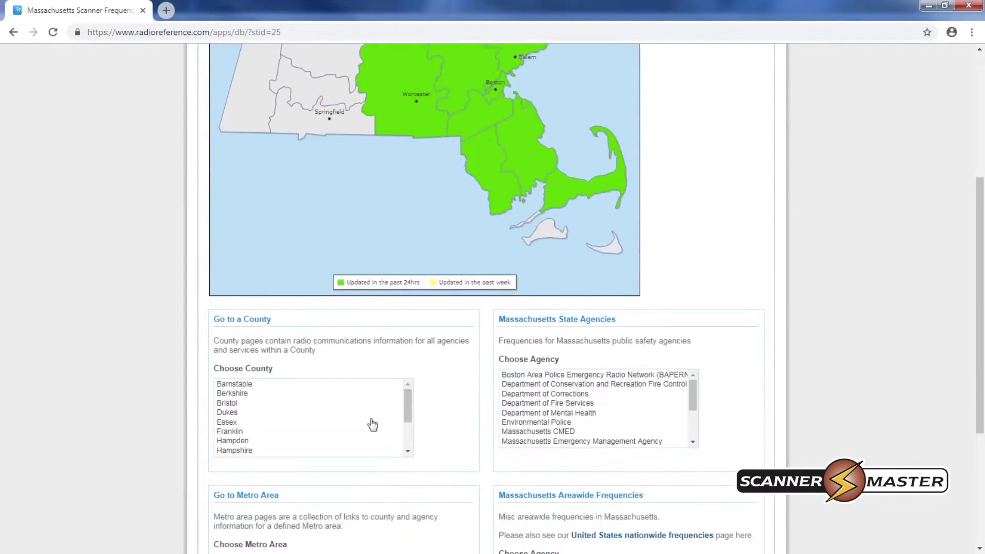
scroll(373, 424, "down", 2)
left_click(695, 393)
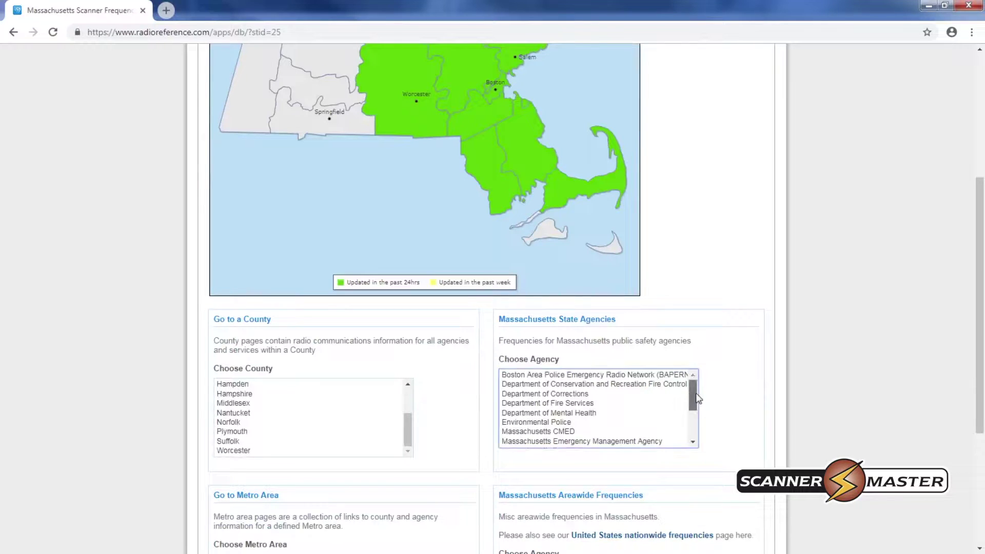
left_click_drag(695, 395, 699, 424)
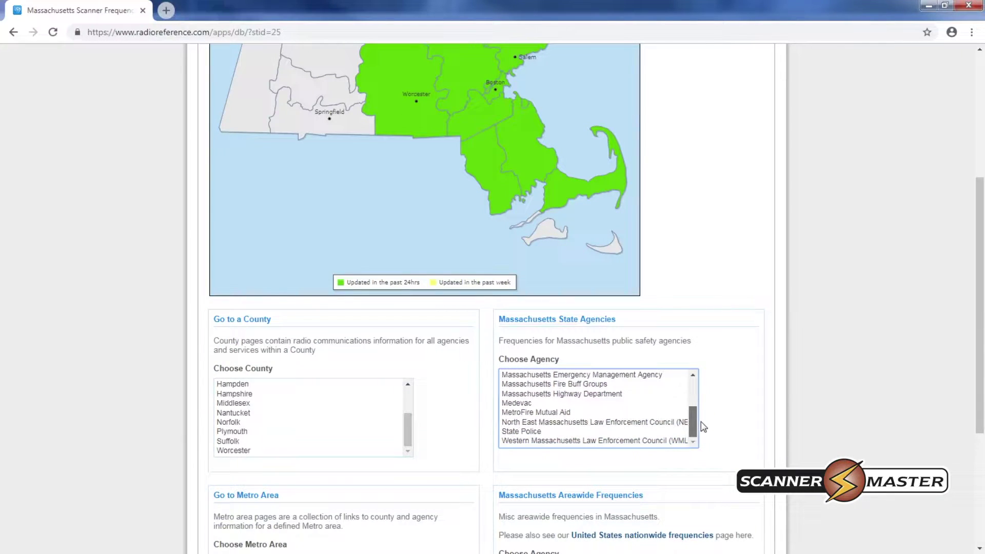
left_click(525, 432)
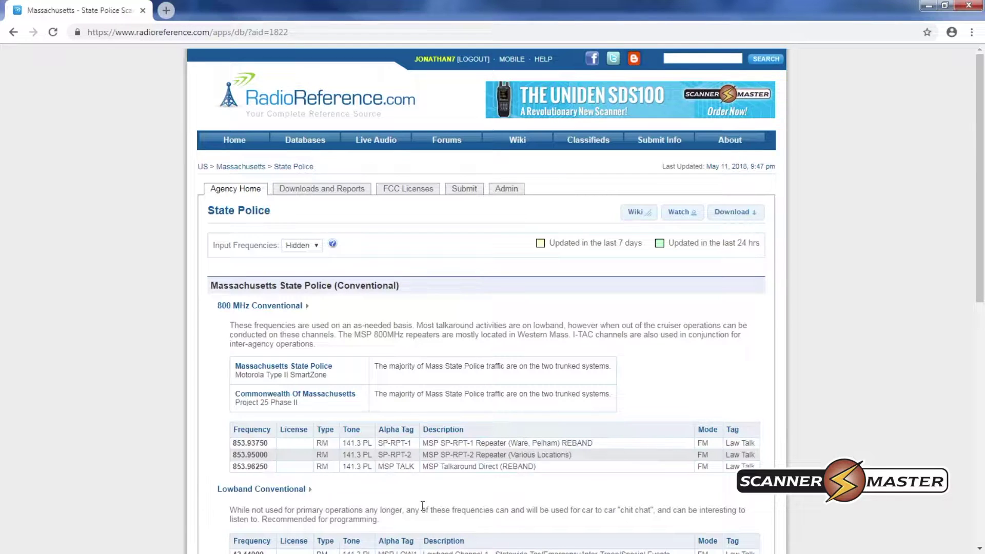
Step: Open the Massachusetts State Police Motorola Type II SmartZone system and examine its site frequencies and talkgroups
scroll(424, 503, "down", 4)
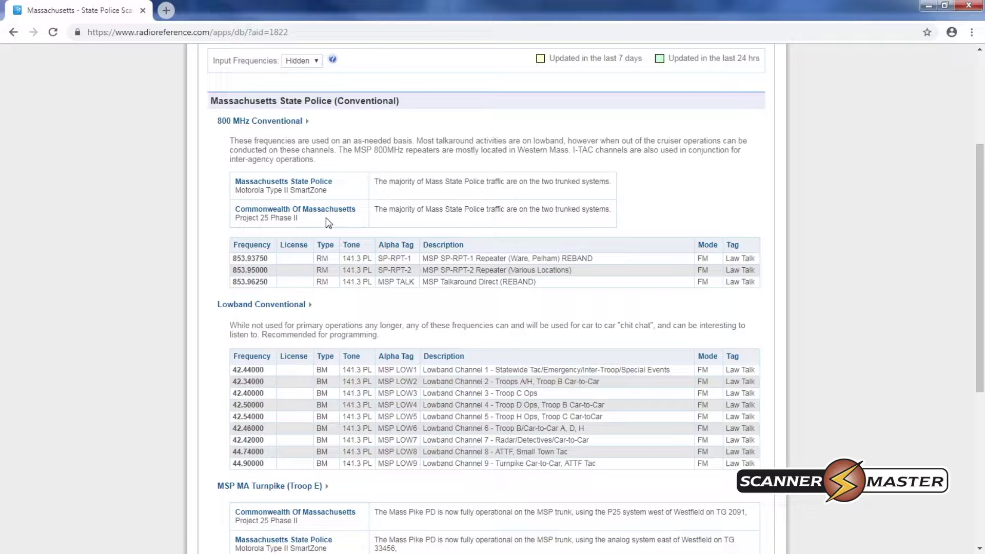
left_click(263, 182)
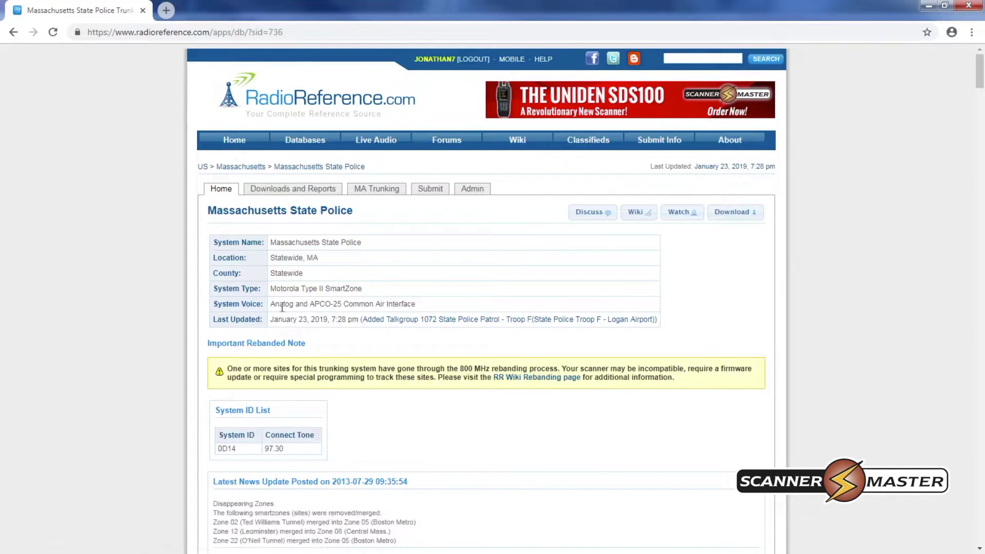
scroll(262, 318, "down", 8)
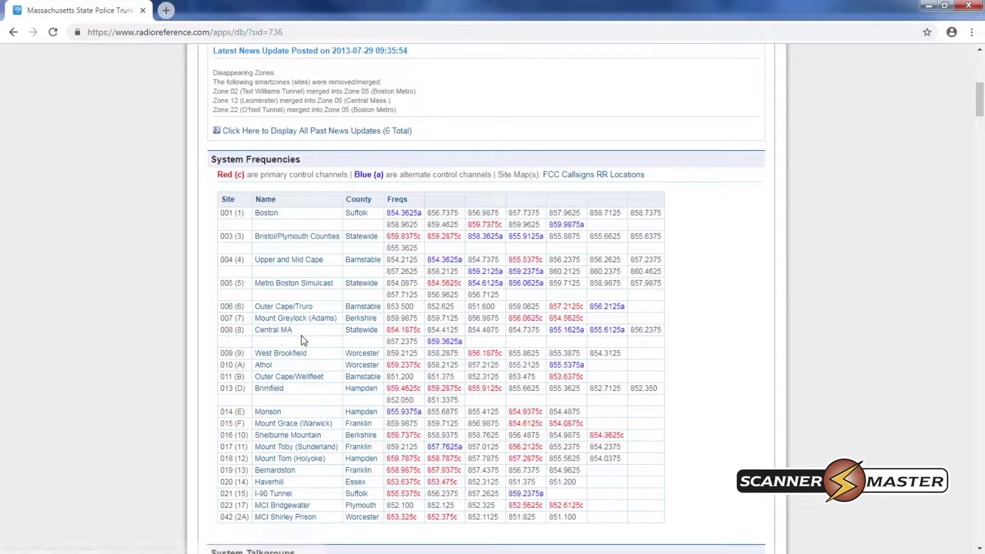
scroll(301, 335, "down", 10)
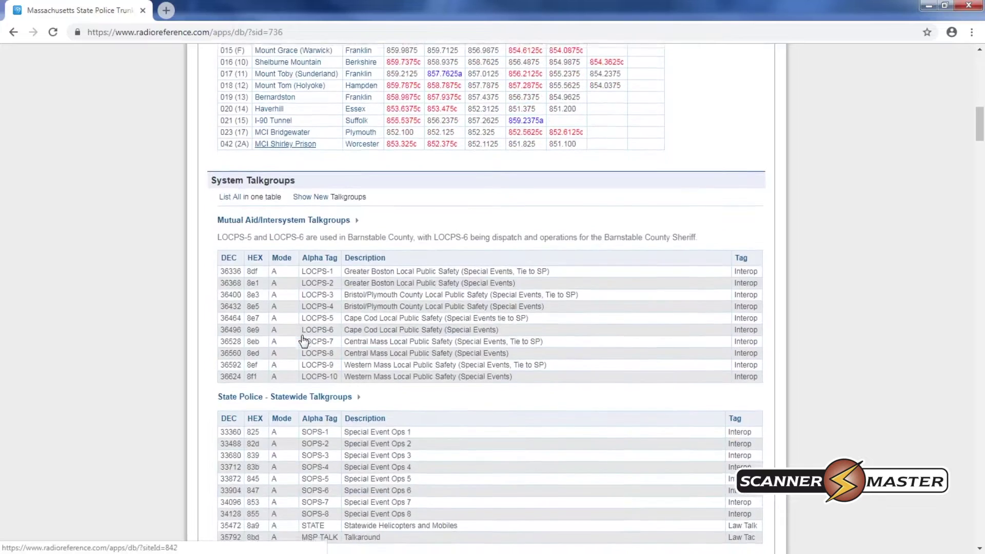
scroll(301, 339, "down", 7)
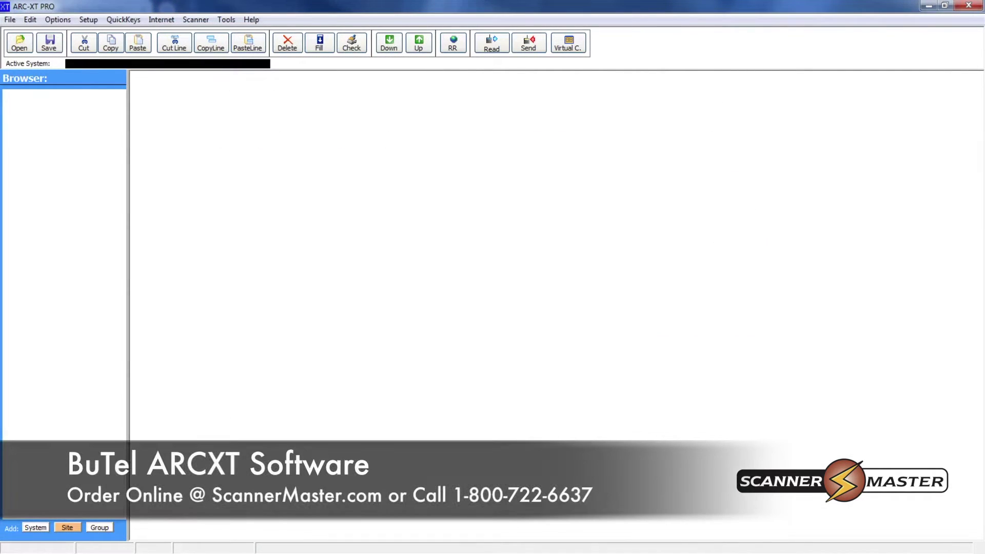
Step: Switch to ARC-XT PRO, open the RadioReference import window and connect with the stored account credentials
left_click(160, 20)
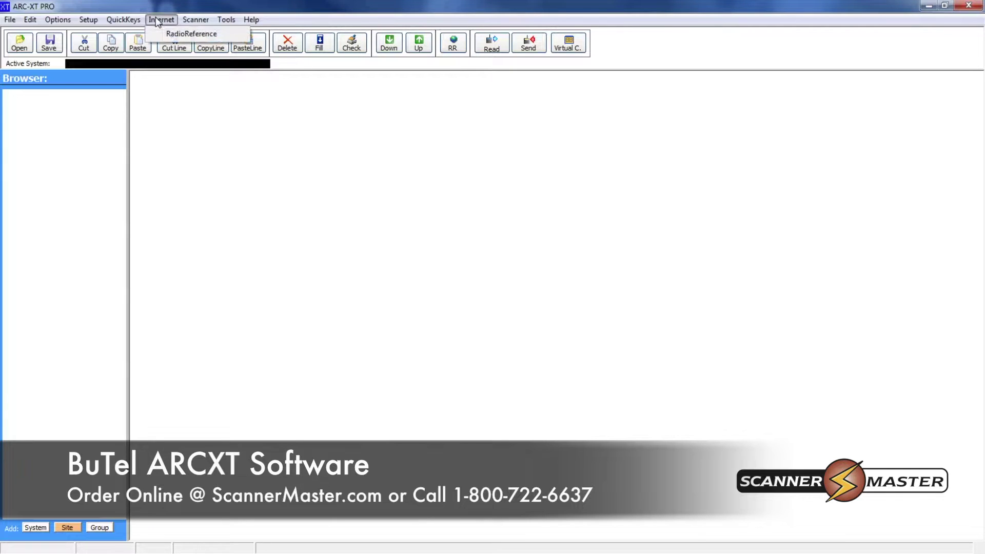
left_click(170, 36)
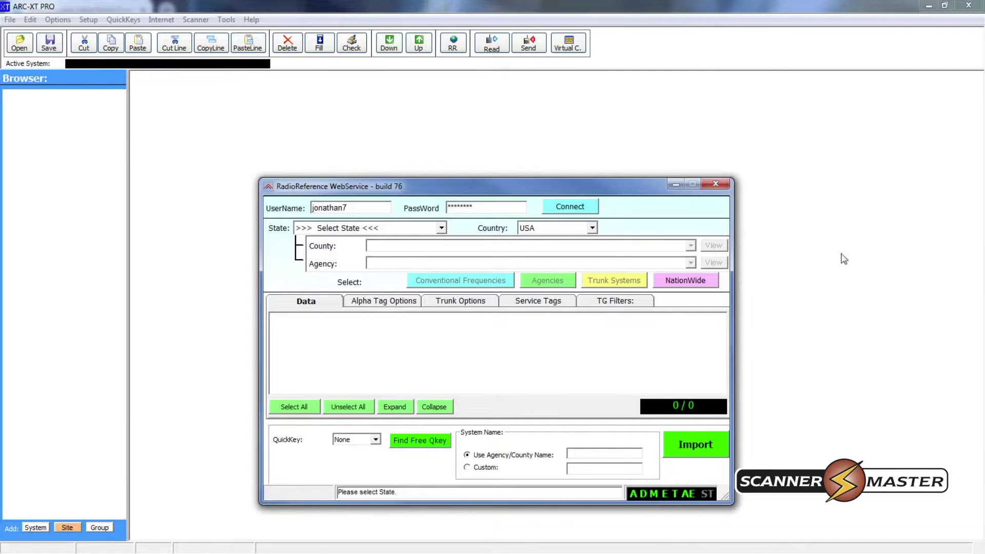
left_click(590, 206)
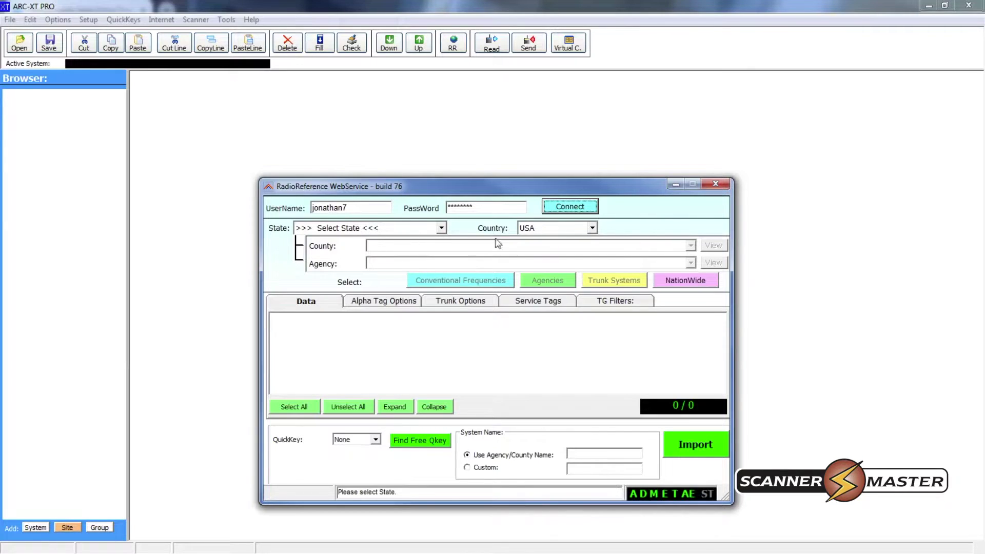
Step: Set the state for the RadioReference import to MA / Massachusetts
left_click(442, 229)
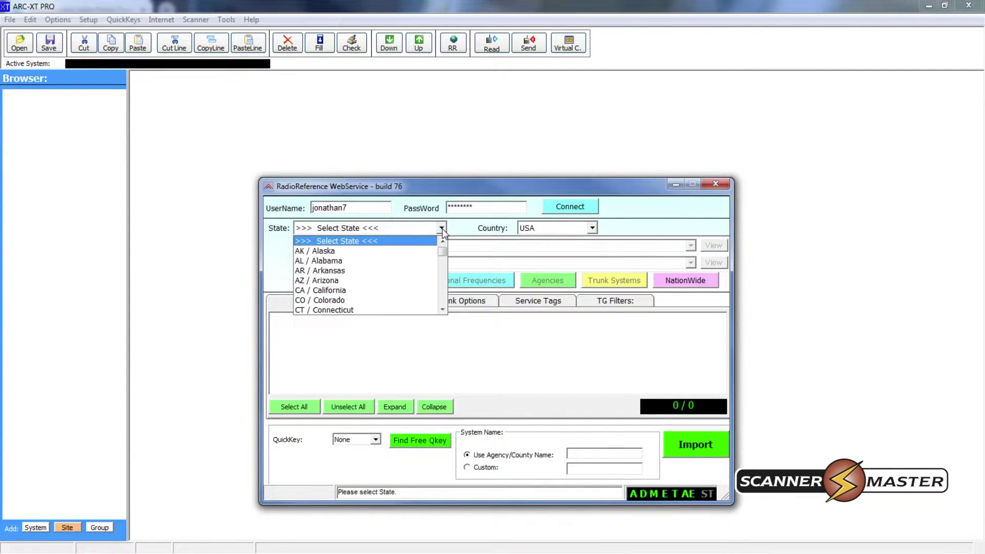
left_click(442, 309)
left_click(443, 309)
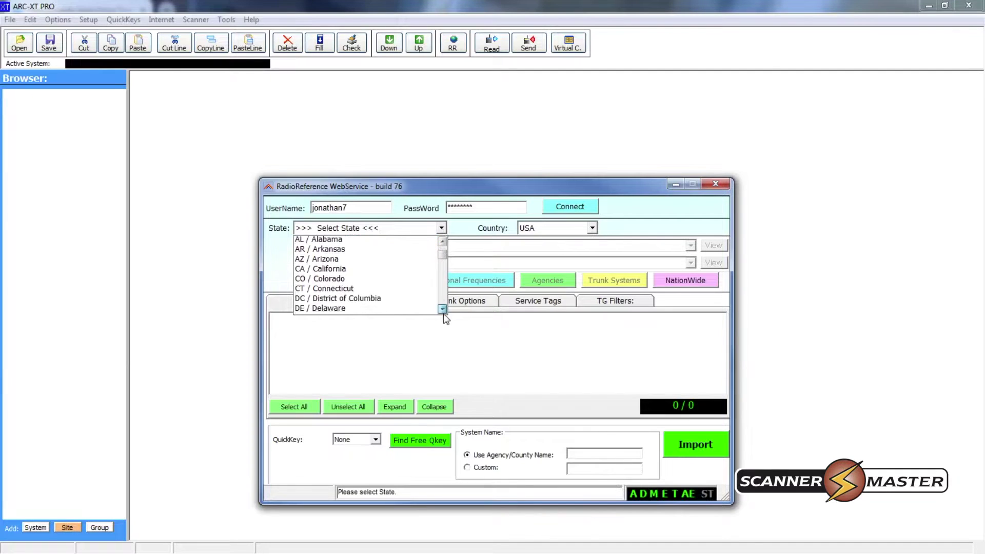
left_click(442, 310)
left_click(442, 310)
left_click(442, 309)
left_click(442, 309)
left_click(442, 309)
left_click(442, 309)
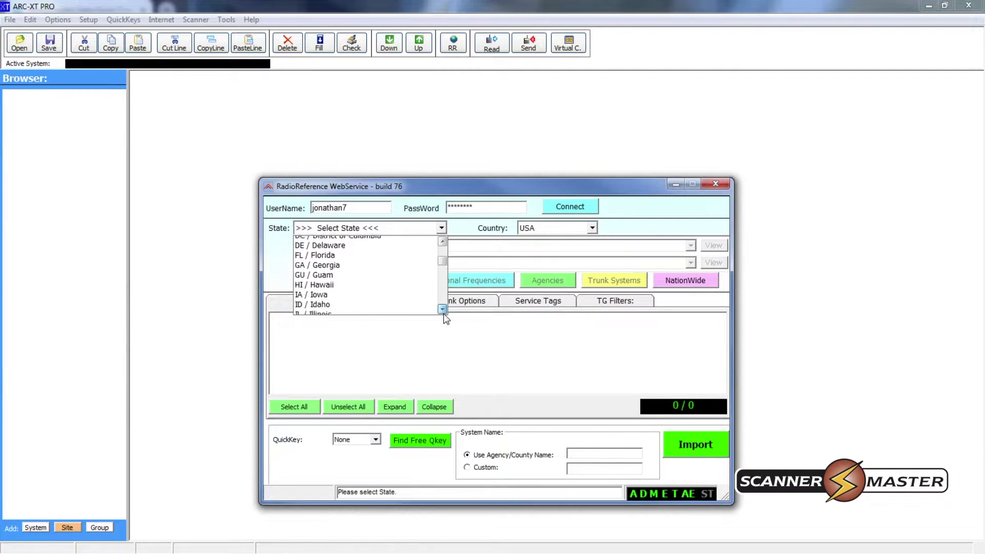
left_click(443, 309)
left_click(442, 310)
left_click(442, 309)
left_click(442, 310)
left_click(442, 309)
left_click(442, 310)
left_click(443, 309)
left_click(442, 309)
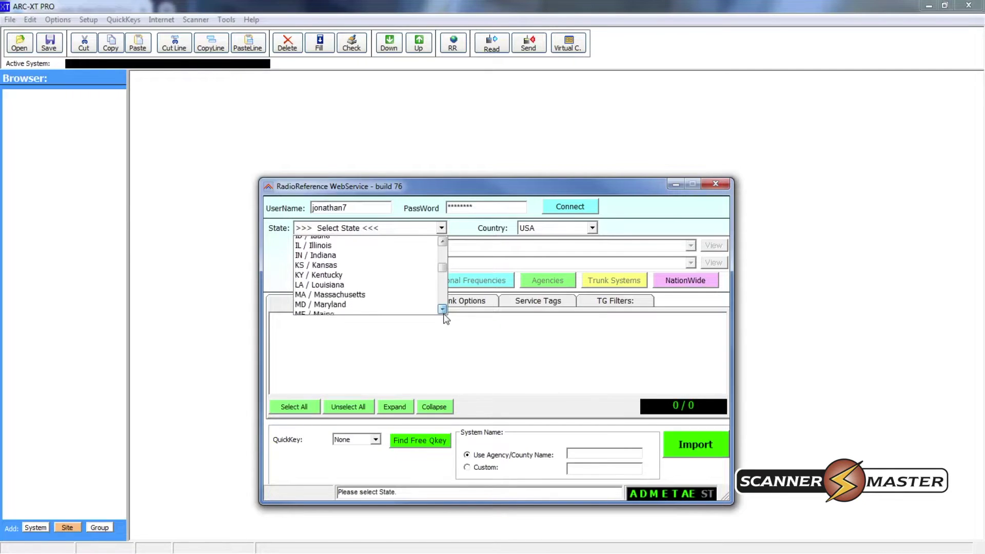
left_click(353, 295)
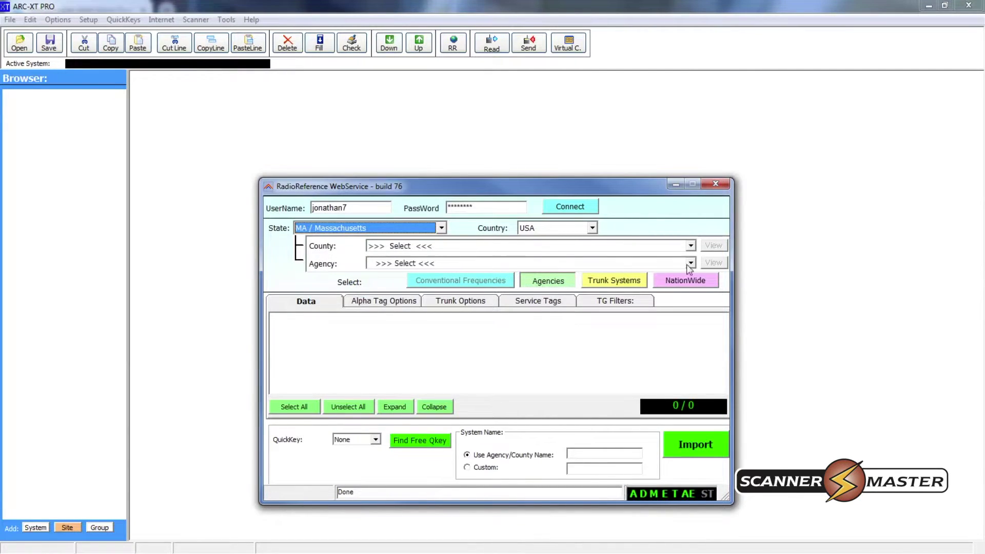
Step: Choose Middlesex as the county and load its conventional frequencies
left_click(691, 246)
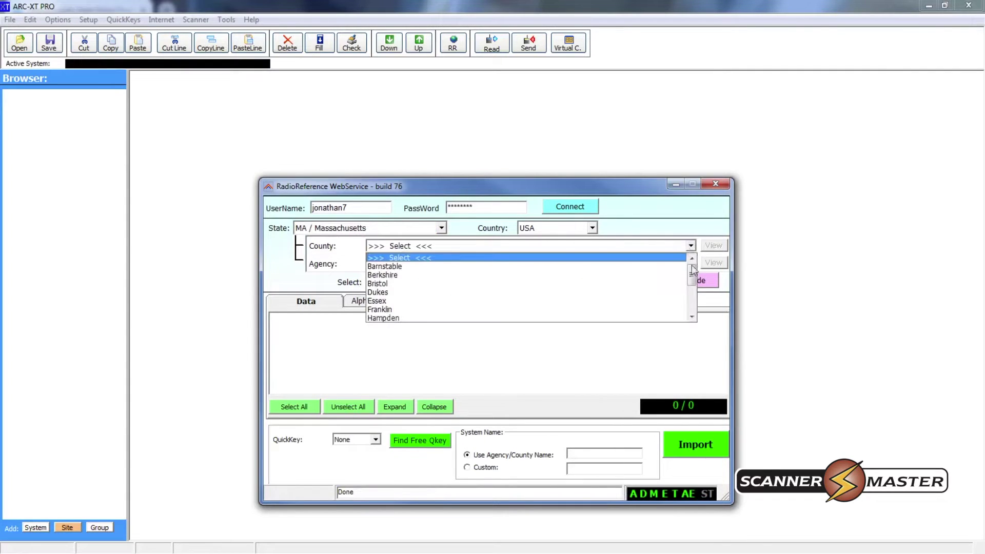
left_click_drag(693, 269, 695, 290)
left_click(503, 302)
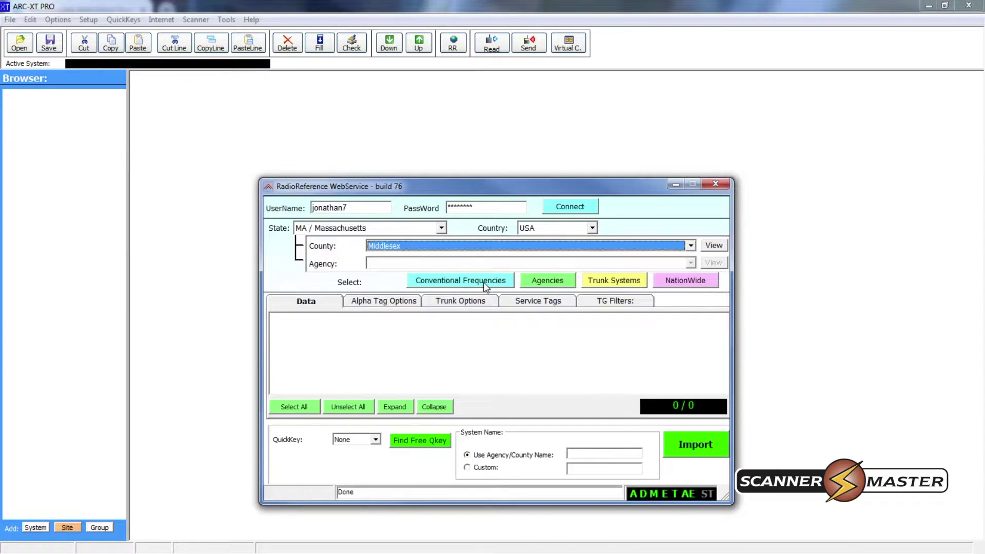
left_click(483, 282)
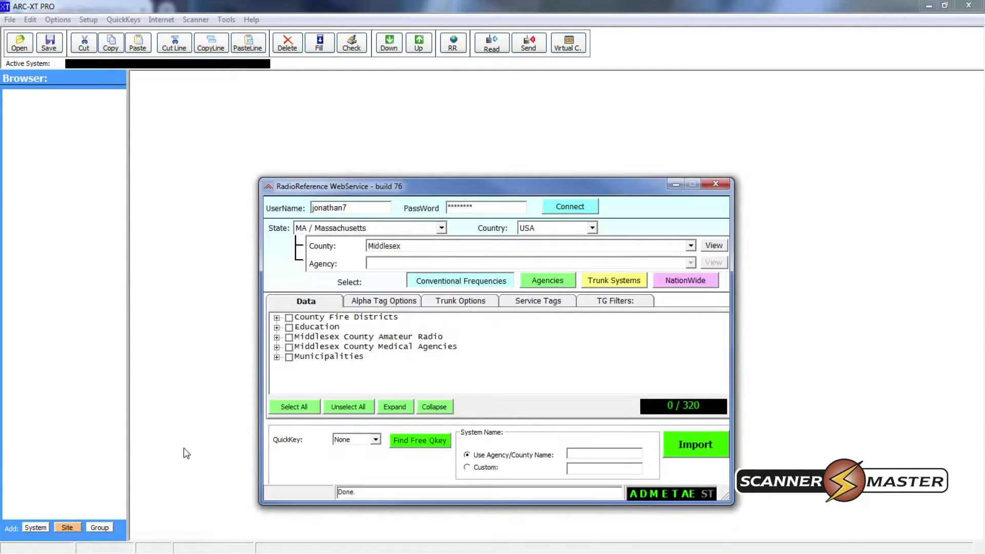
Step: Select the Holliston fire and police frequencies under Municipalities and import them using the county name as system name
left_click(277, 357)
scroll(389, 377, "down", 4)
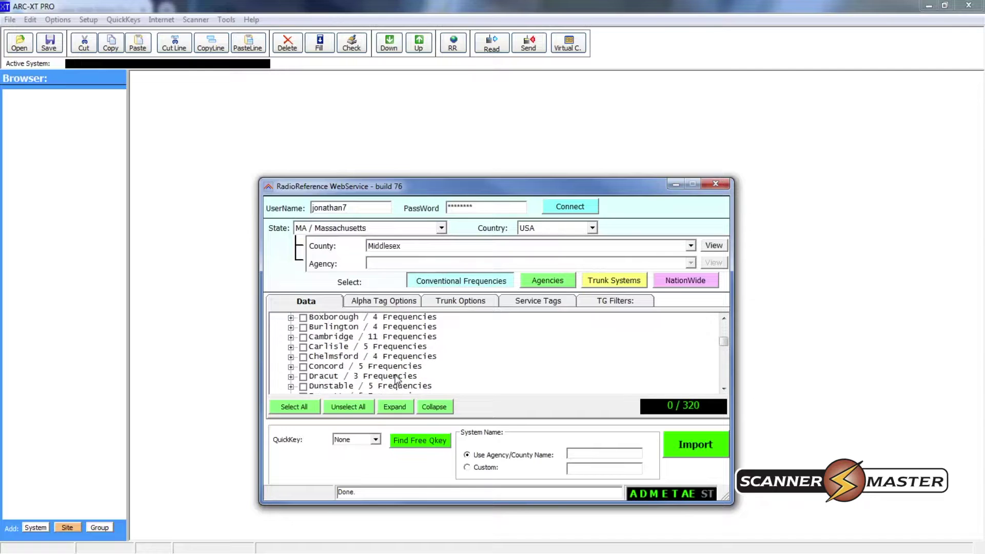
scroll(398, 379, "down", 2)
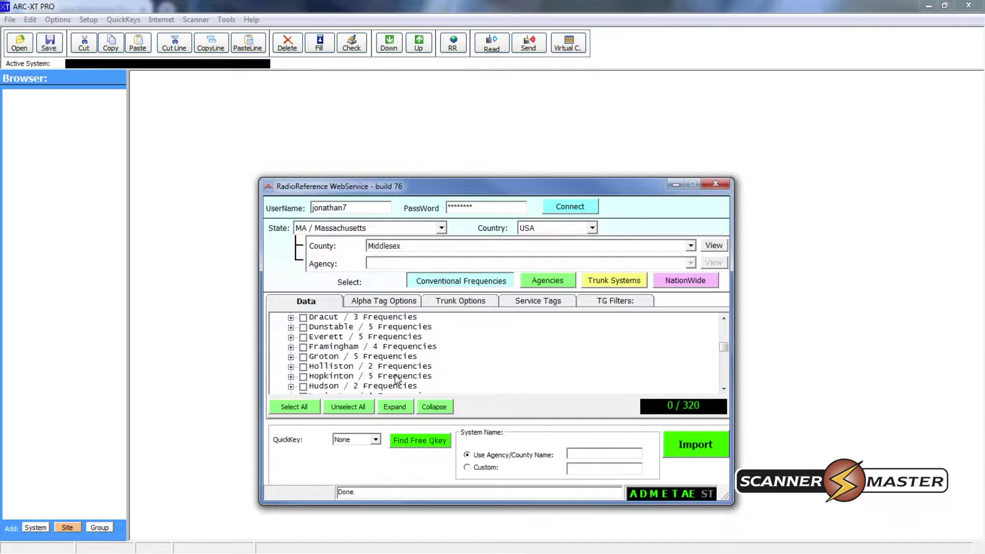
left_click(291, 366)
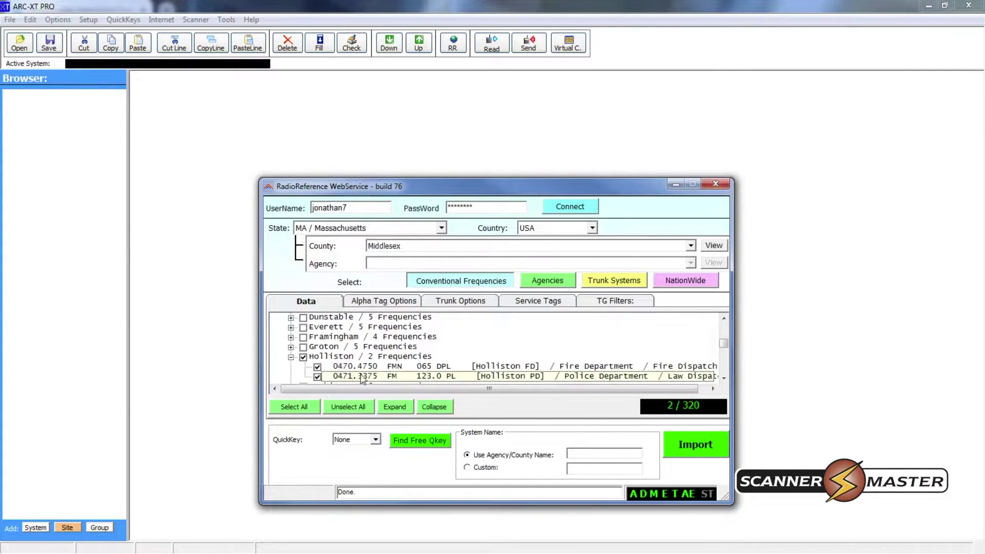
left_click(372, 376)
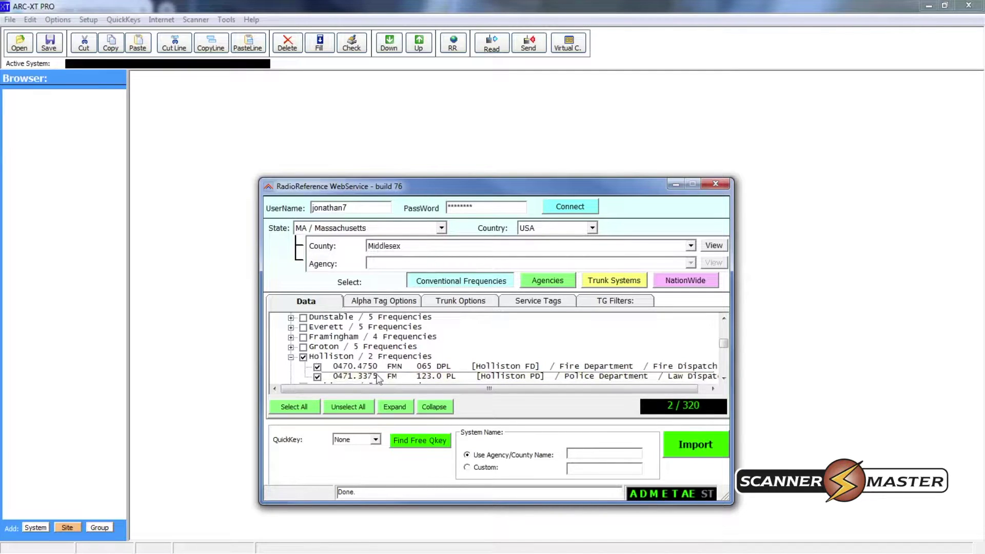
left_click(701, 445)
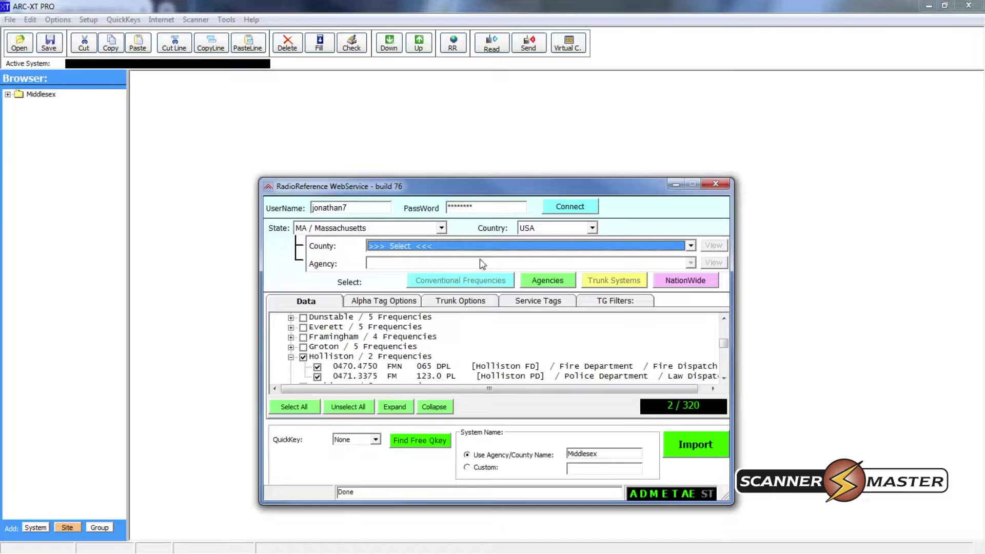
Step: Load the Massachusetts State Police / Motorola trunked system for MA / Massachusetts in the RadioReference import window
left_click(439, 227)
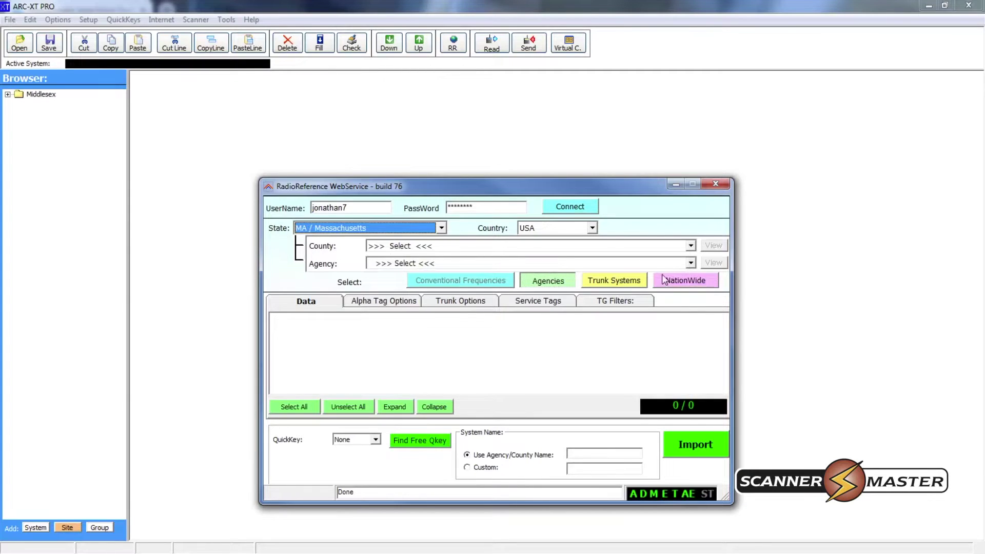
left_click(629, 286)
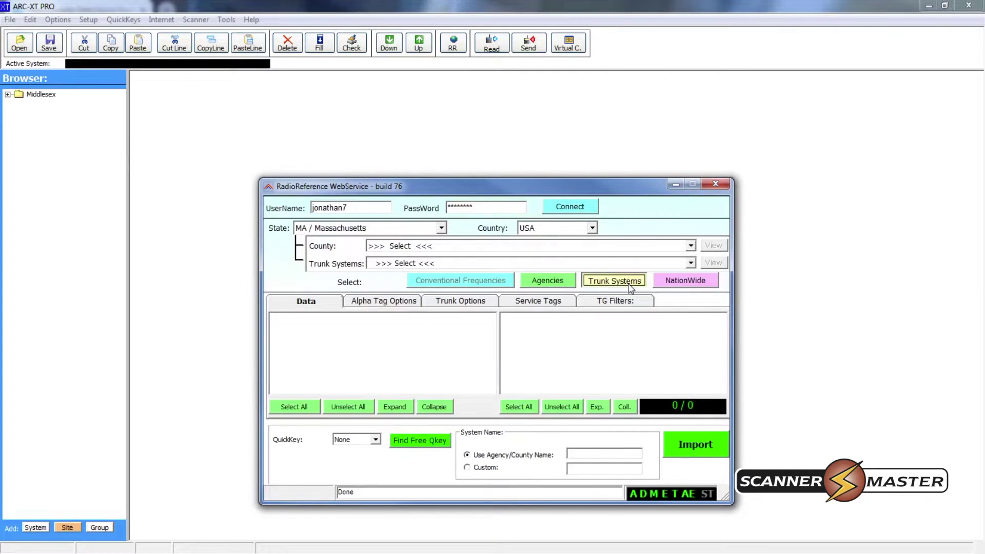
left_click(691, 264)
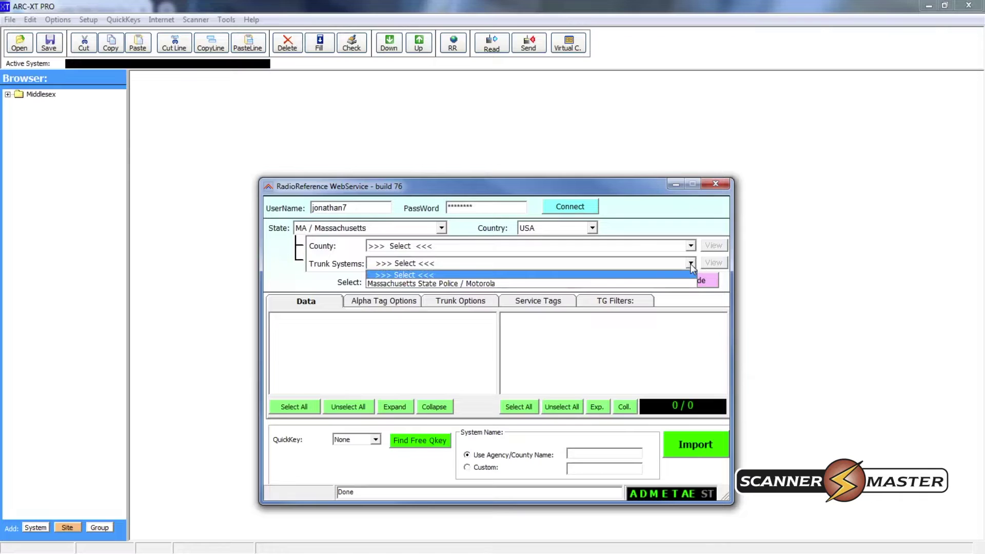
left_click(529, 282)
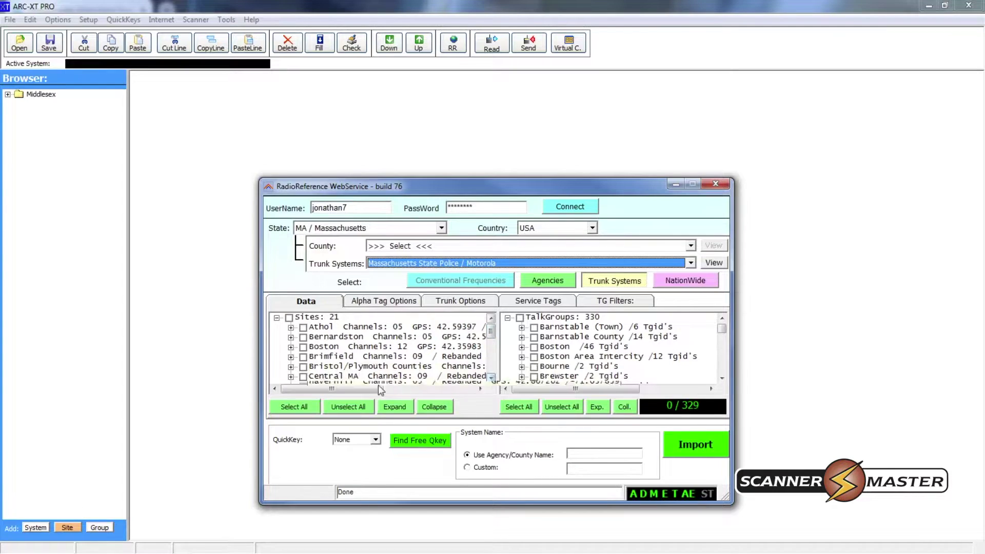
Step: Import the Central MA site with the State Police Troop C - Central talkgroups, and close the RadioReference import window
left_click(303, 376)
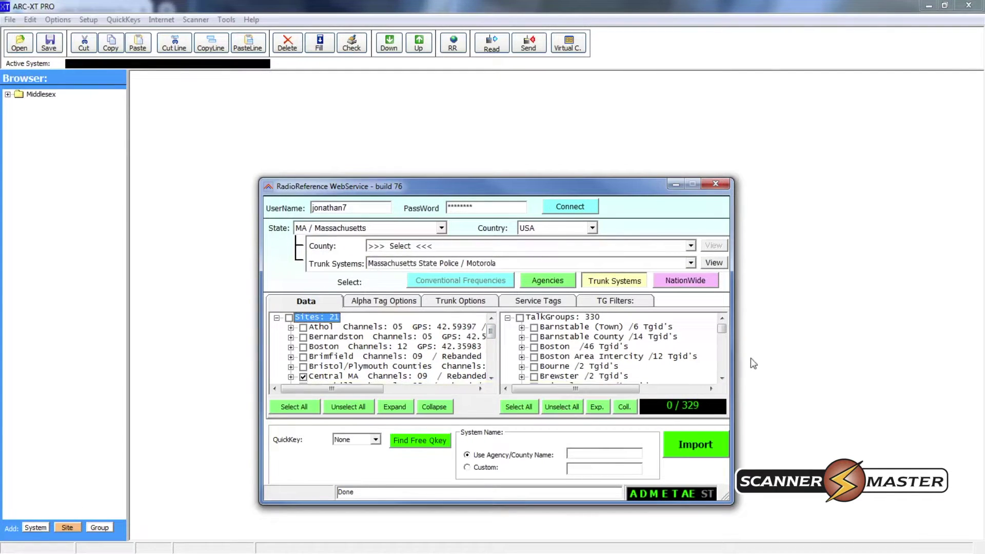
left_click(721, 378)
left_click(722, 378)
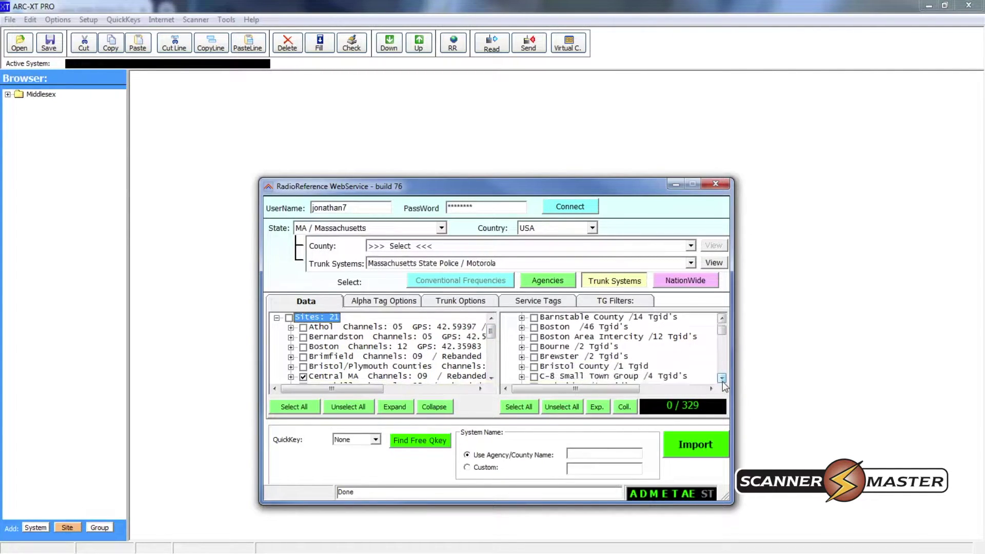
left_click(722, 378)
left_click(722, 378)
left_click(722, 378)
left_click(722, 378)
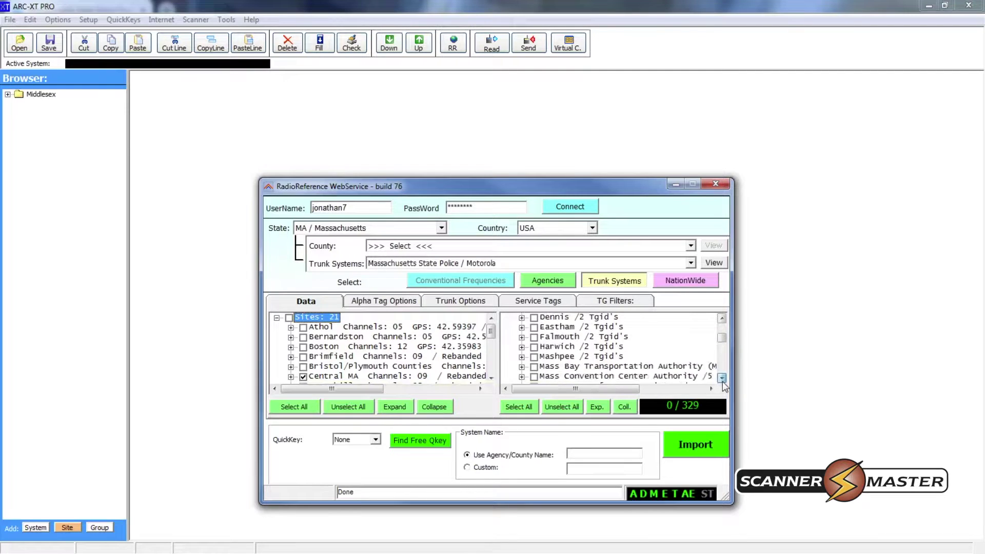
left_click(721, 378)
left_click(721, 378)
left_click(721, 378)
scroll(589, 348, "down", 3)
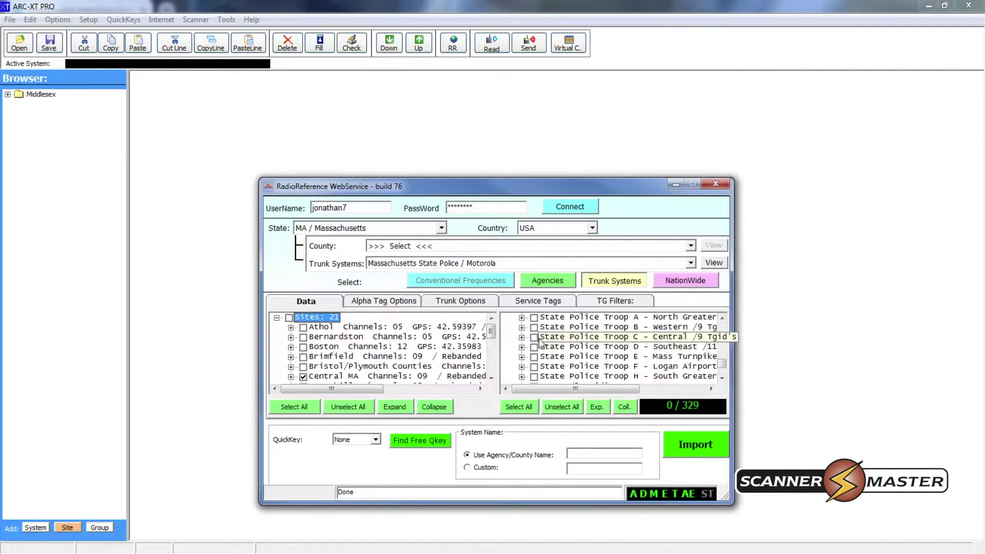
left_click(534, 337)
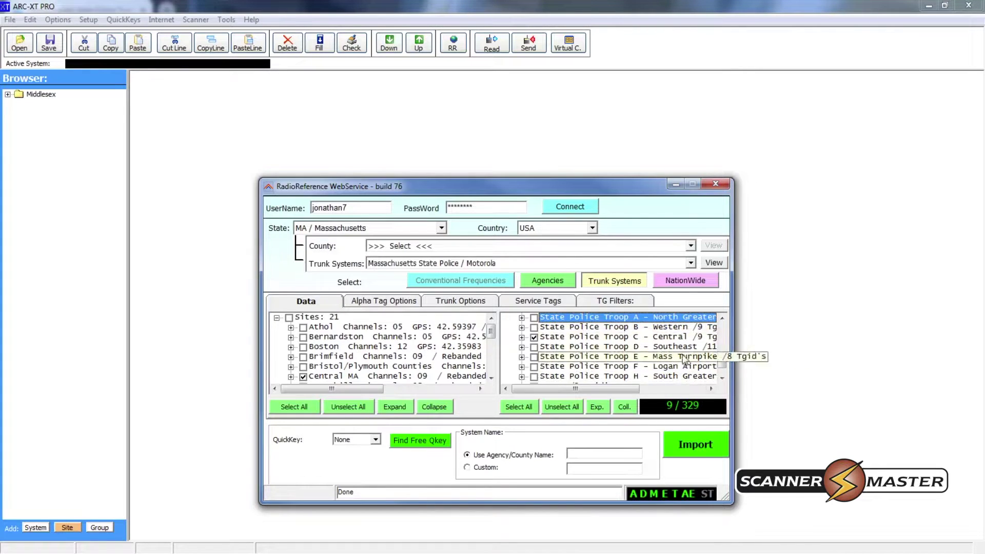
left_click(696, 449)
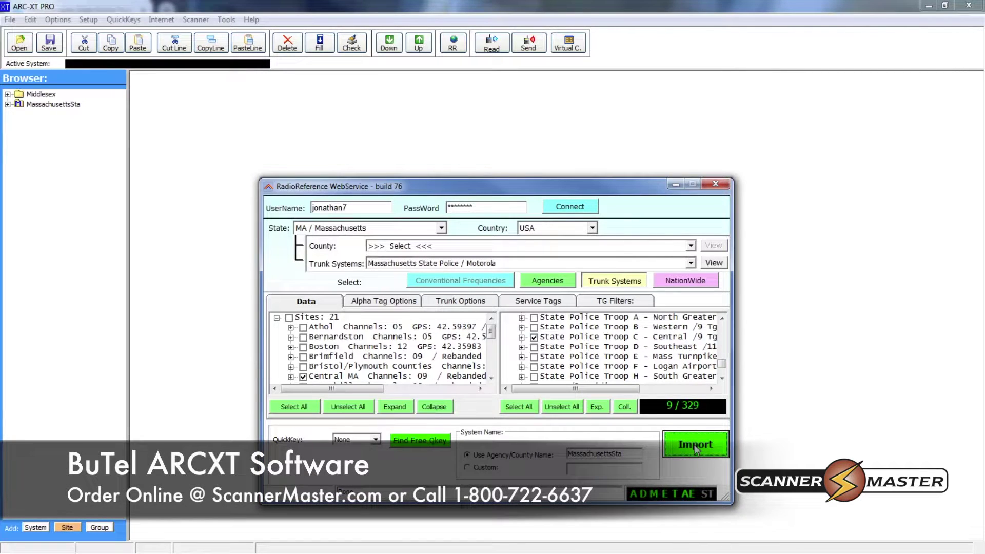
left_click(716, 184)
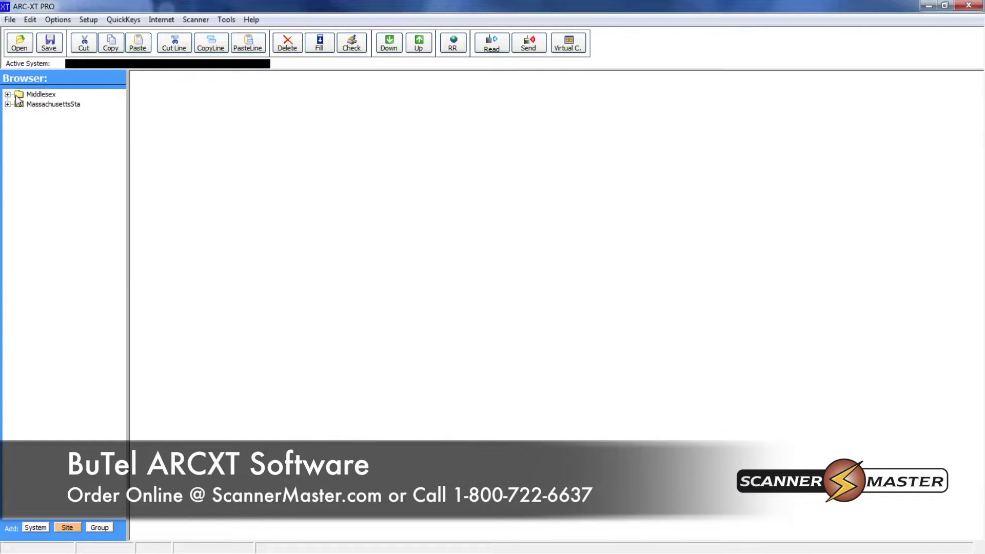
Step: Review the imported Holliston group's channels and the general settings of the Middlesex system
left_click(8, 95)
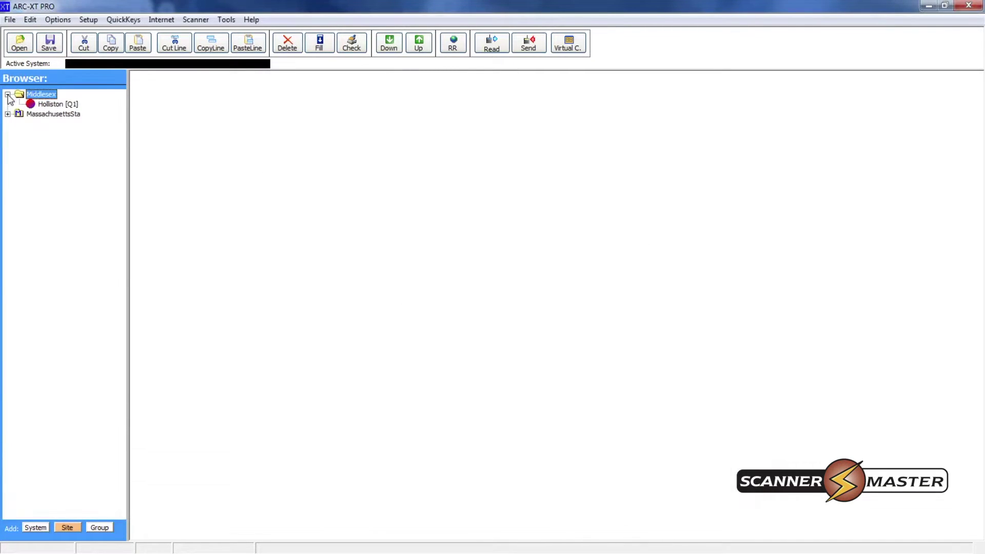
left_click(46, 104)
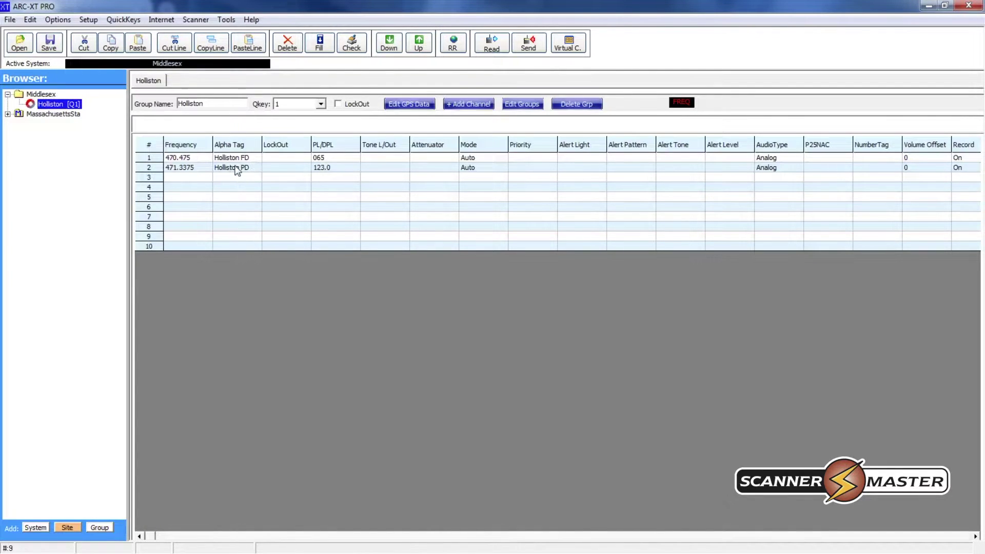
left_click(51, 97)
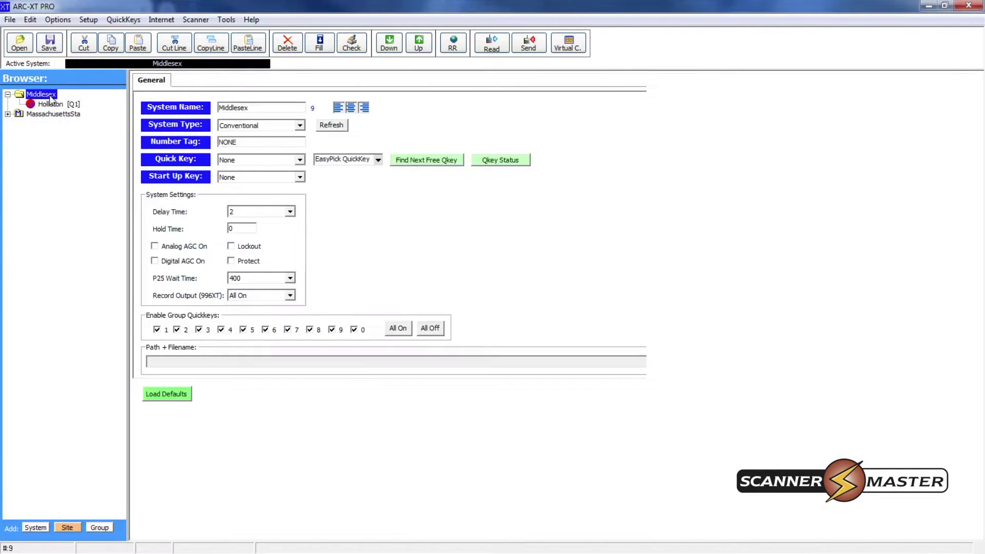
Step: Expand the imported Massachusetts State Police trunked system and rename it MA State PD
left_click(8, 114)
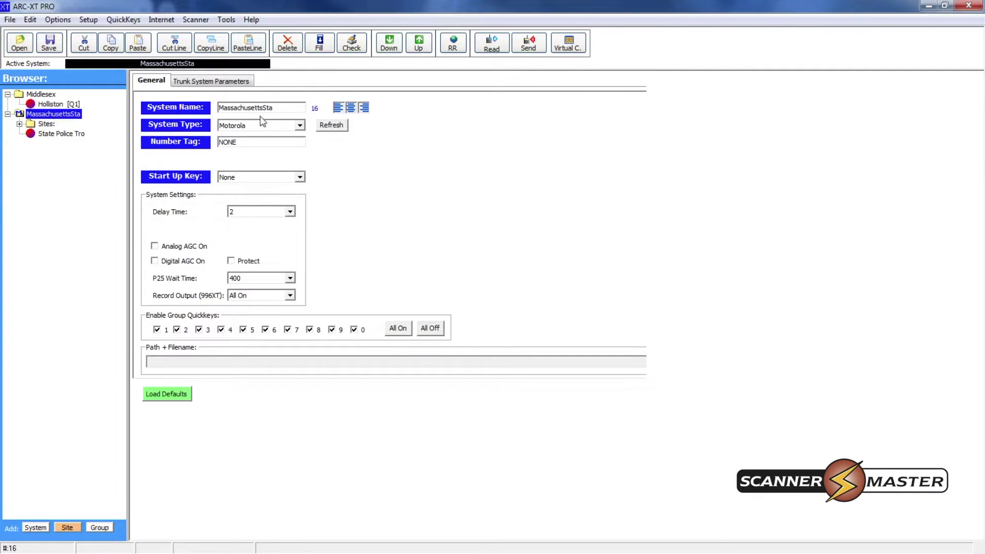
double_click(281, 110)
type("MA St")
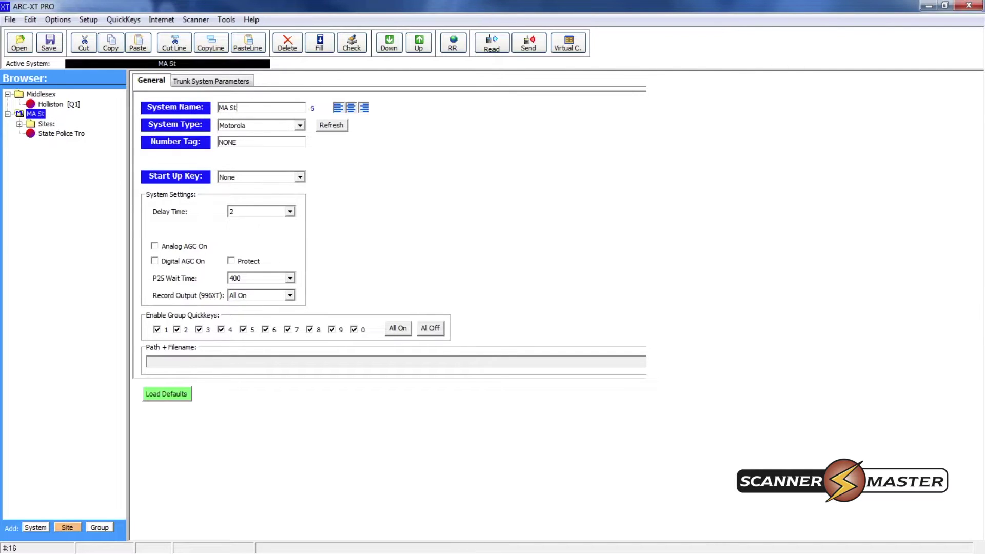
type("ate PD")
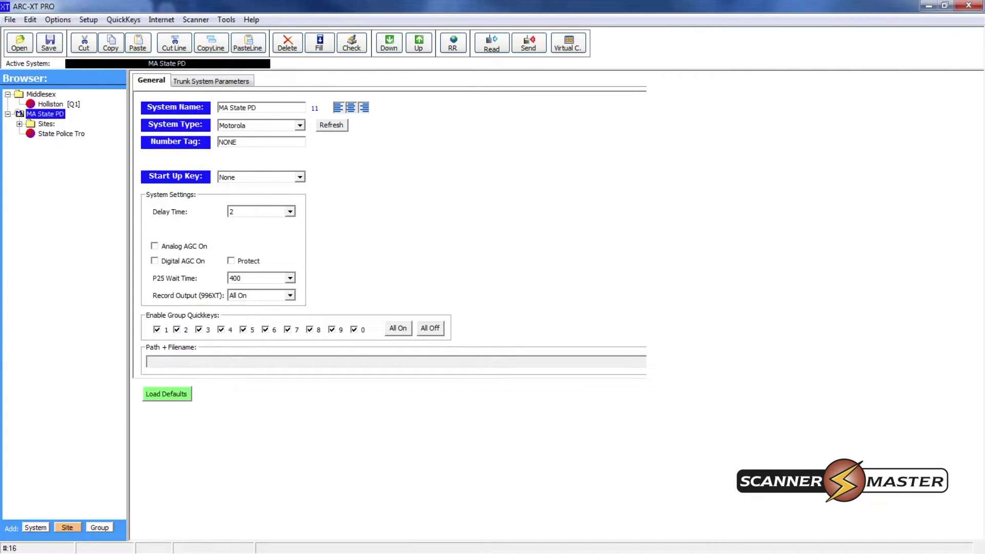
Step: Rename the State Police talkgroup group MSP C Troop and open its first alpha tag for editing
left_click(71, 135)
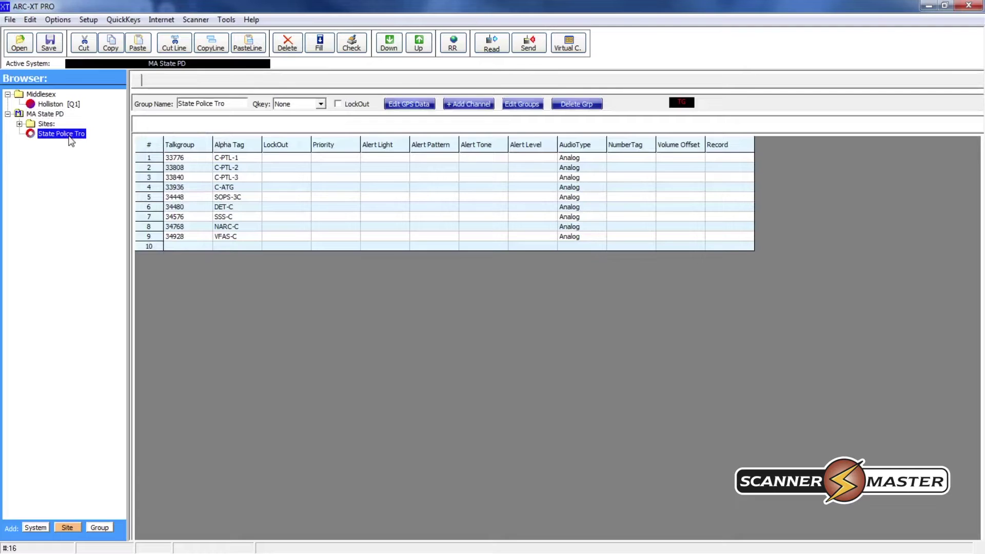
left_click_drag(240, 103, 123, 98)
type("MSP C Troop")
left_click(55, 133)
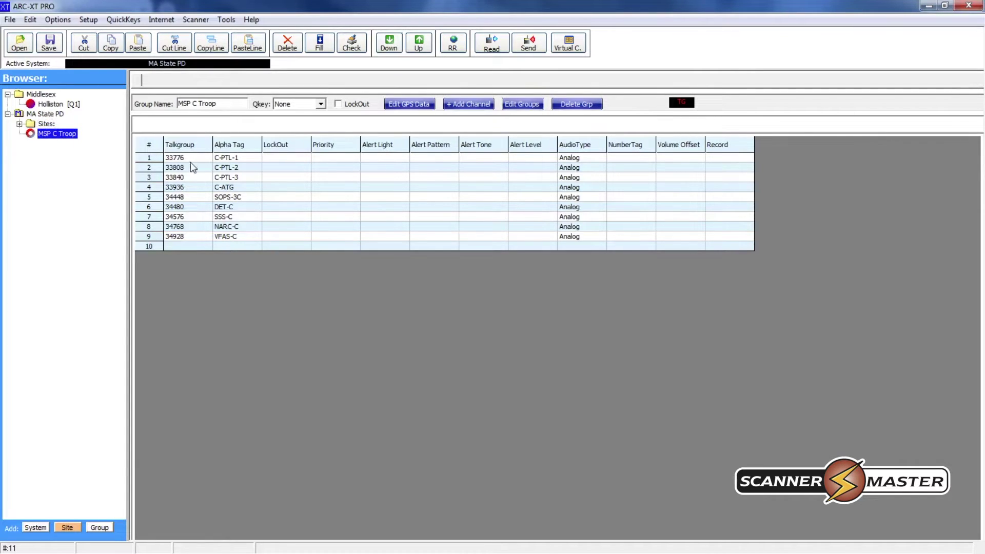
double_click(247, 159)
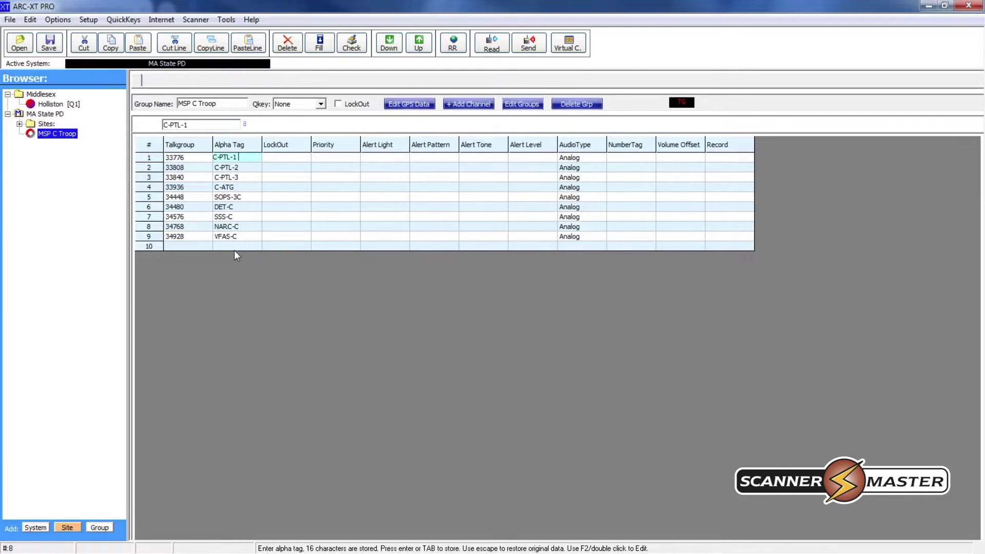
Step: Change the alpha tag of the 470.475 channel in the Holliston group to Fire Dispatch
left_click(53, 104)
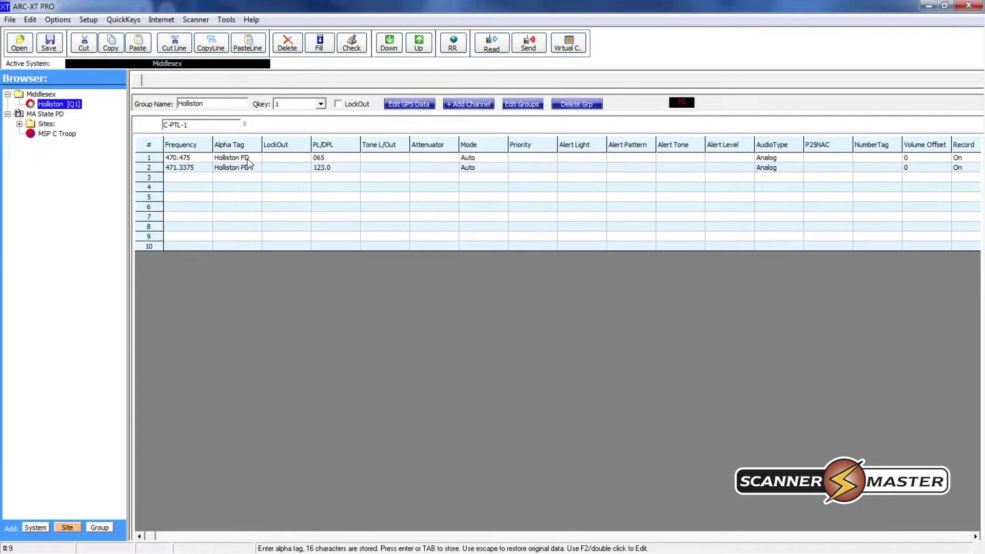
double_click(249, 159)
key("BackSpace")
key("BackSpace")
key("BackSpace")
key("BackSpace")
key("BackSpace")
key("BackSpace")
key("BackSpace")
key("BackSpace")
key("BackSpace")
key("BackSpace")
key("BackSpace")
type("F")
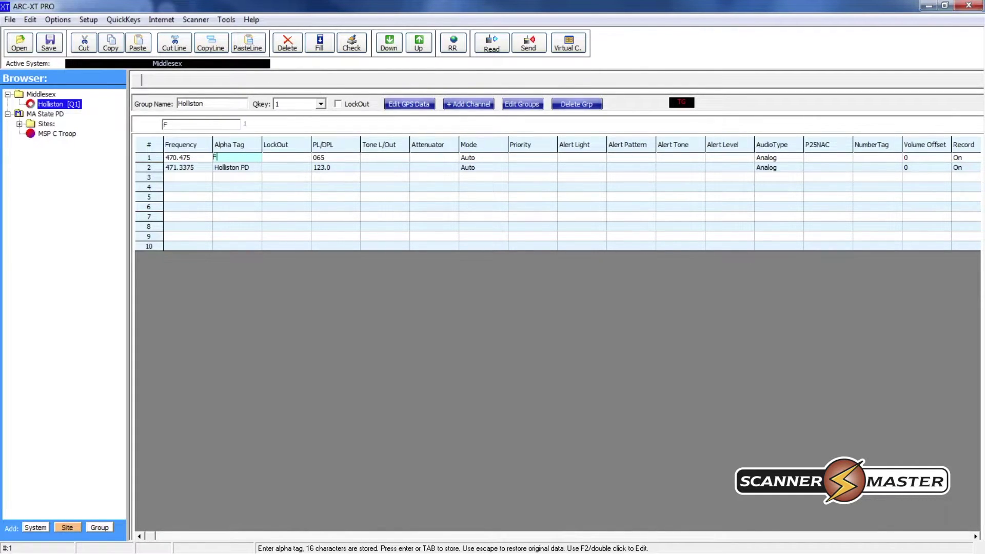
type("ire Dispatch")
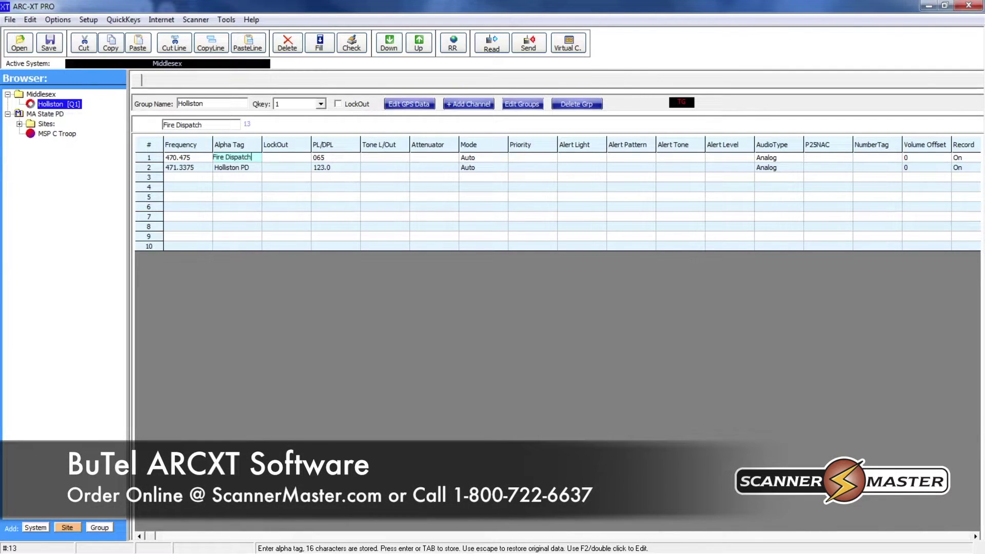
Step: Change the alpha tag of the 471.3375 channel in the Holliston group to Police Dispatch
left_click(257, 167)
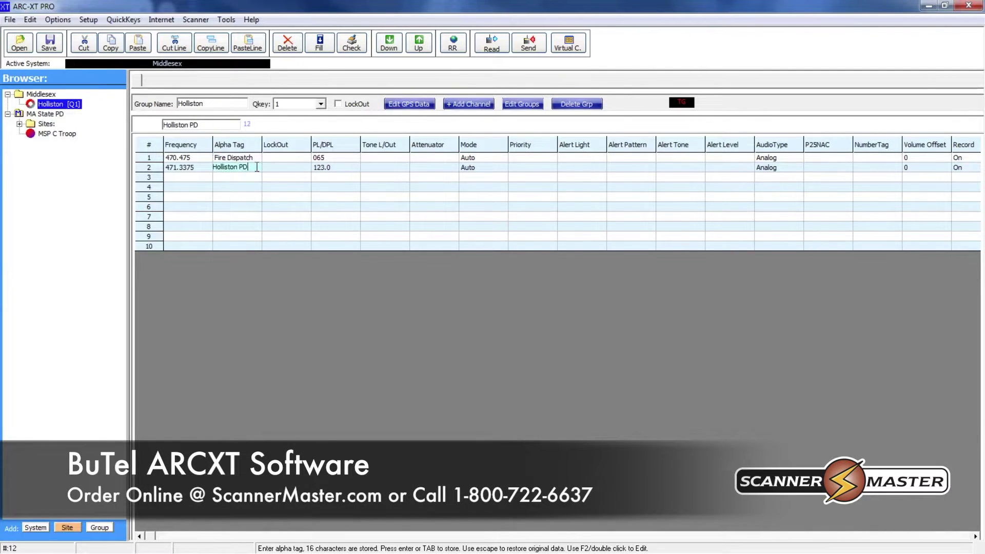
key("ctrl+a")
type("Police Dispatch")
key("Return")
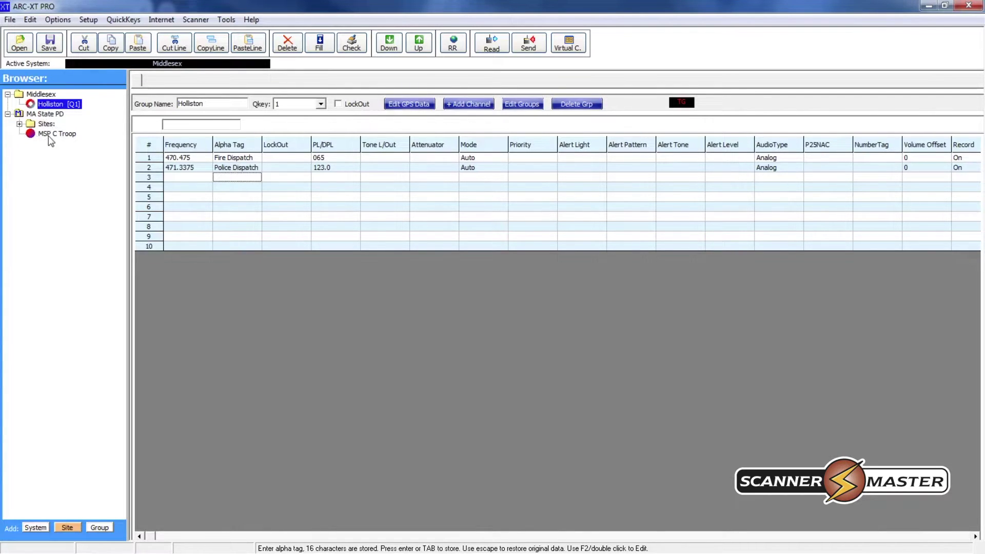
Step: Set the quick key of the Middlesex system to 1
left_click(42, 97)
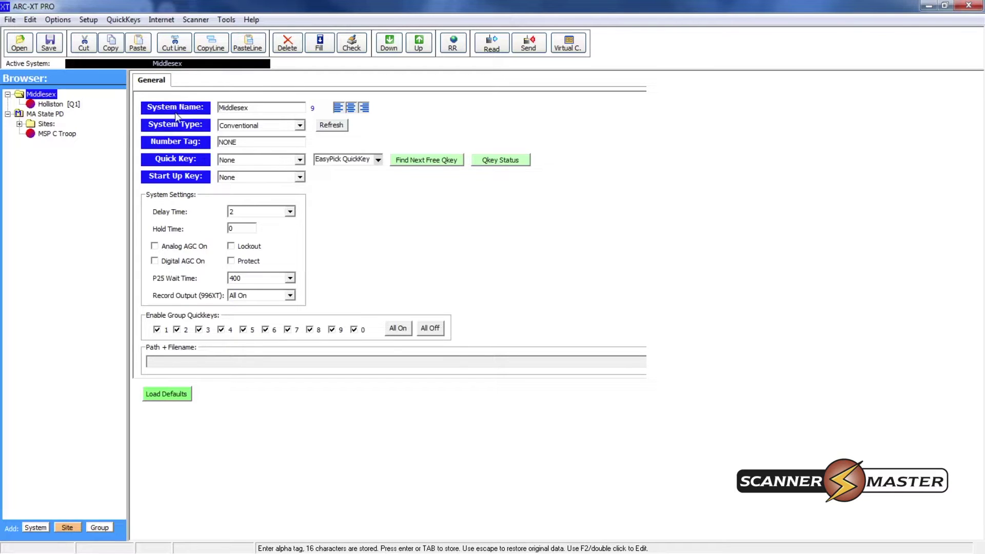
left_click(298, 163)
mouse_move(303, 177)
left_mouse_down()
mouse_move(305, 240)
mouse_move(300, 180)
left_mouse_up()
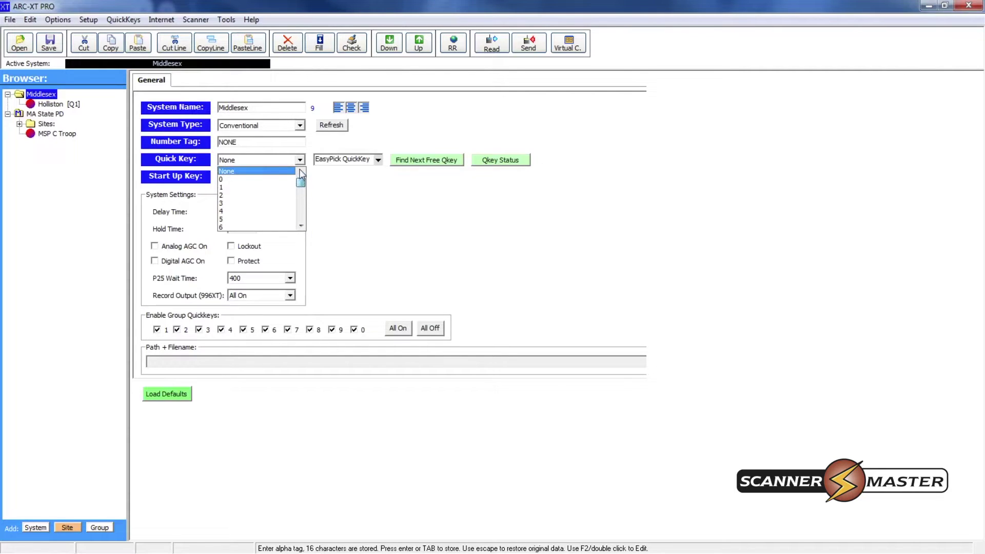
left_click(221, 187)
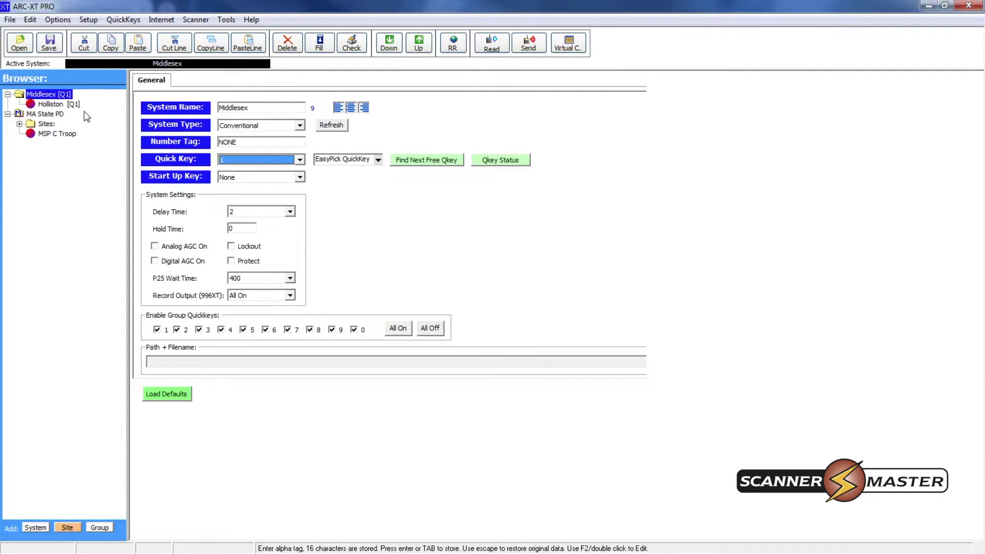
Step: Set the quick key of the Central MA site under the MA State PD system to 2
left_click(55, 115)
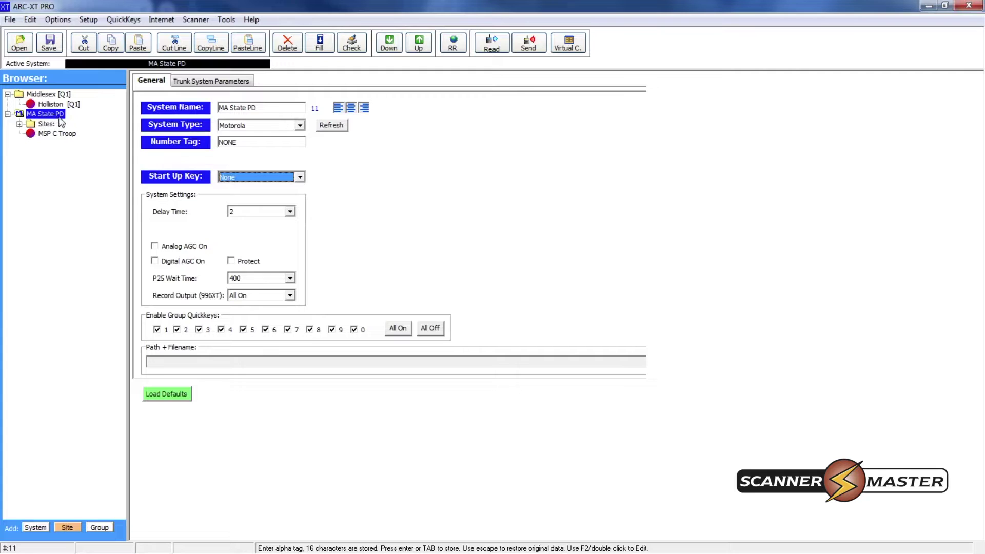
left_click(20, 123)
left_click(42, 134)
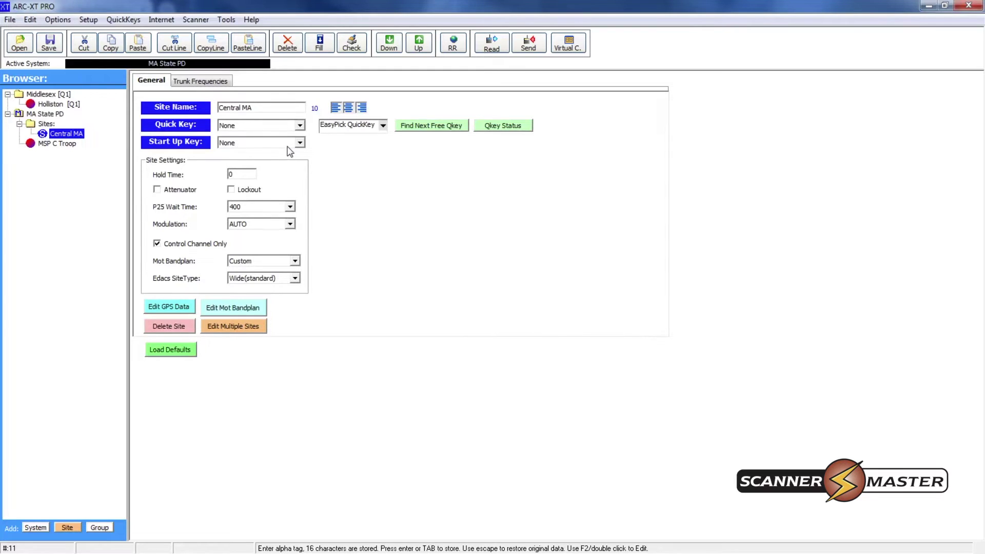
left_click(300, 126)
mouse_move(301, 149)
left_mouse_down()
mouse_move(304, 193)
mouse_move(304, 147)
left_mouse_up()
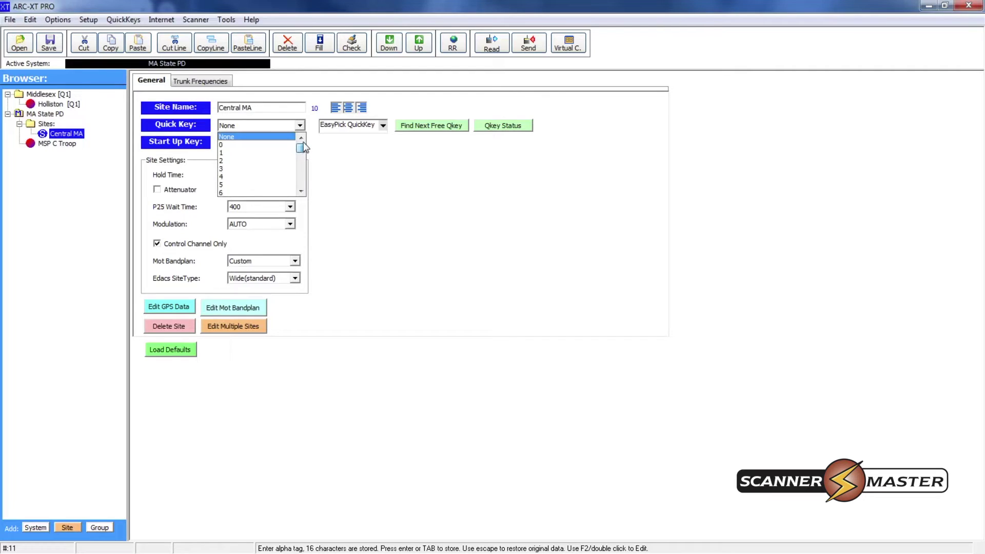
left_click(227, 160)
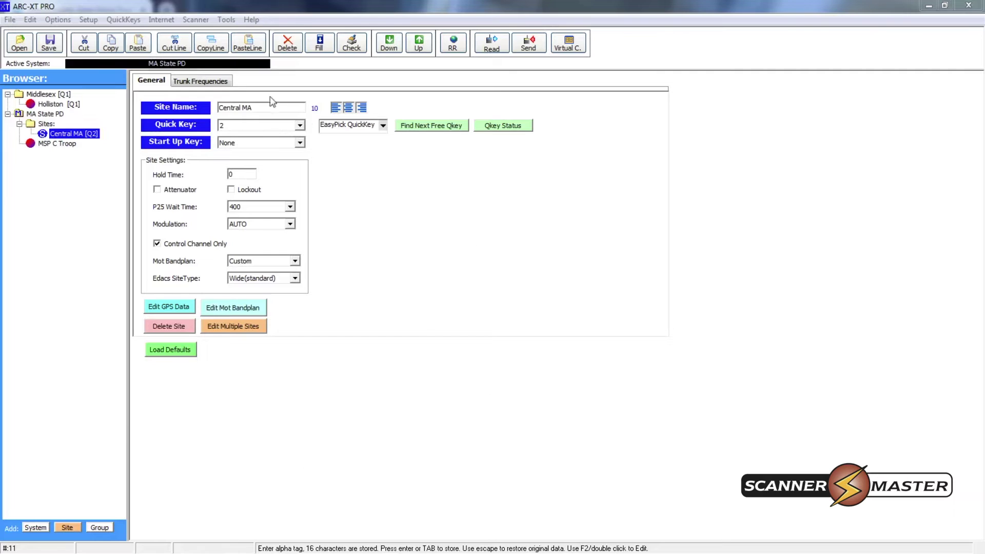
Step: Auto-detect the connected scanner in the communication setup and accept the detected port and baud rate
left_click(188, 22)
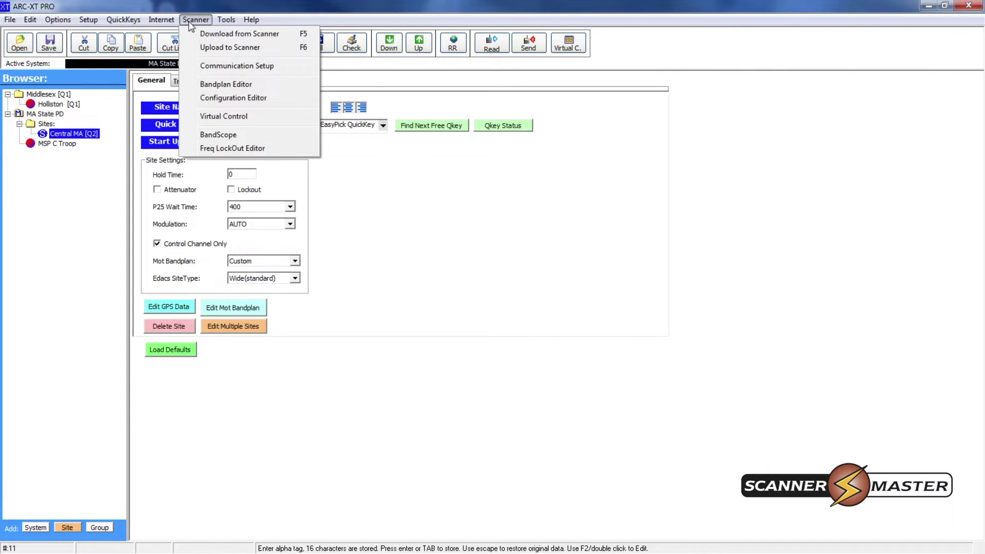
left_click(215, 72)
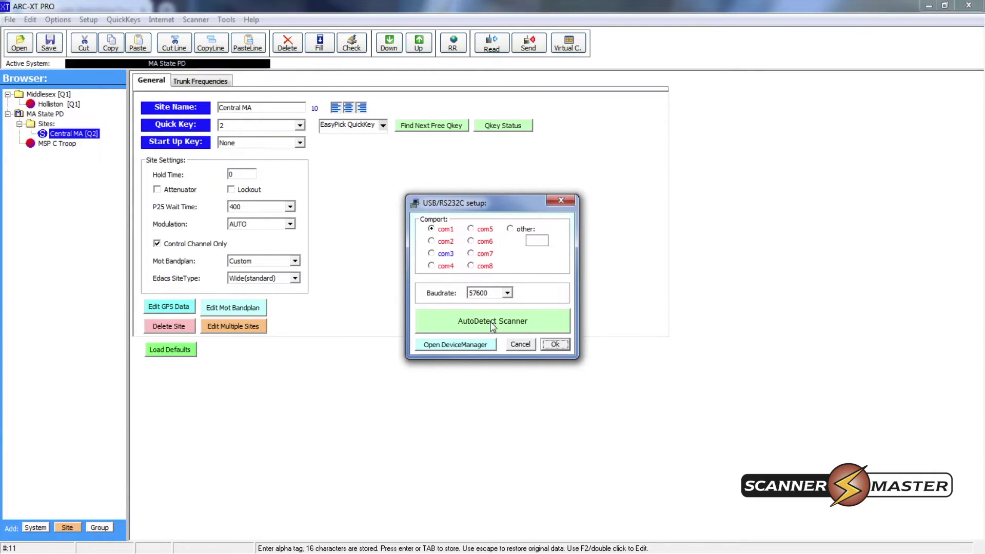
left_click(492, 323)
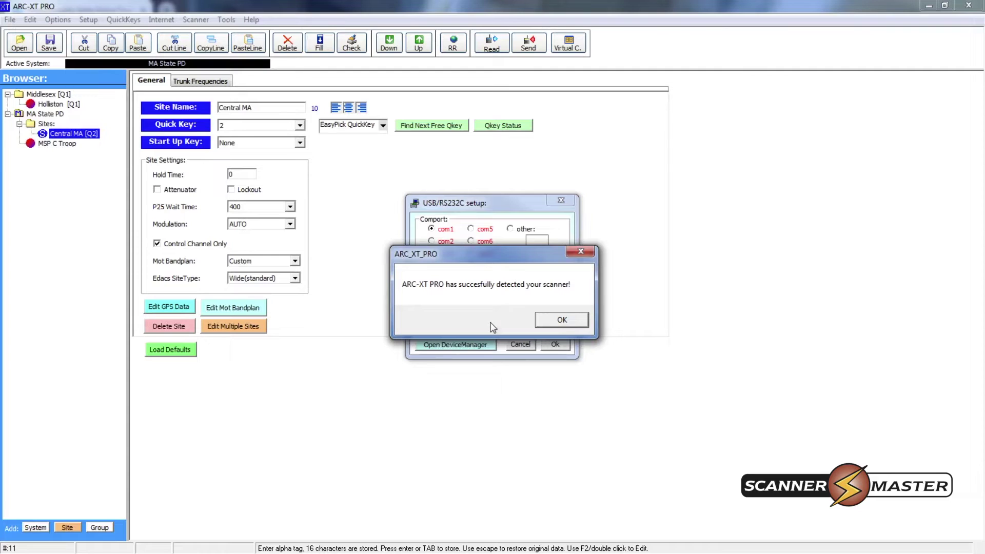
left_click(562, 323)
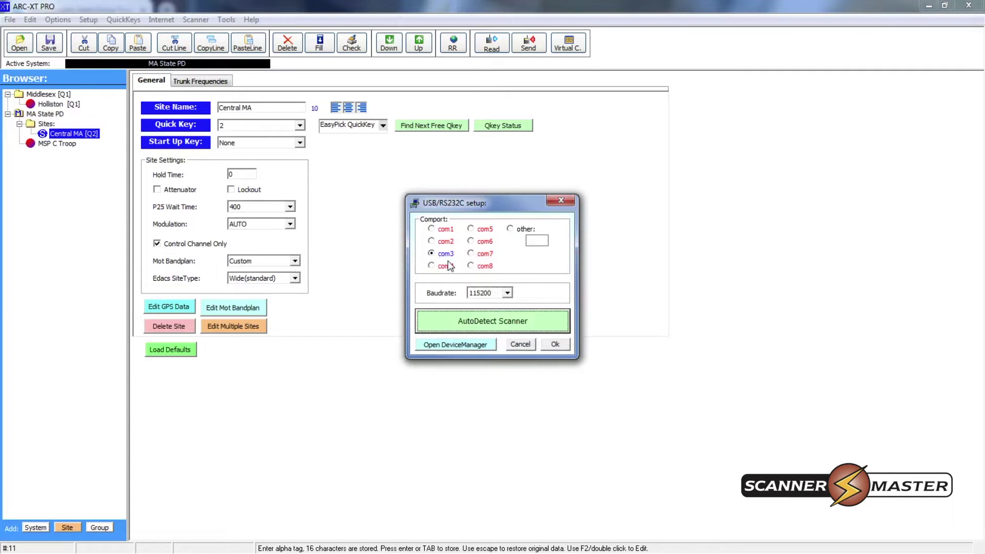
left_click(558, 344)
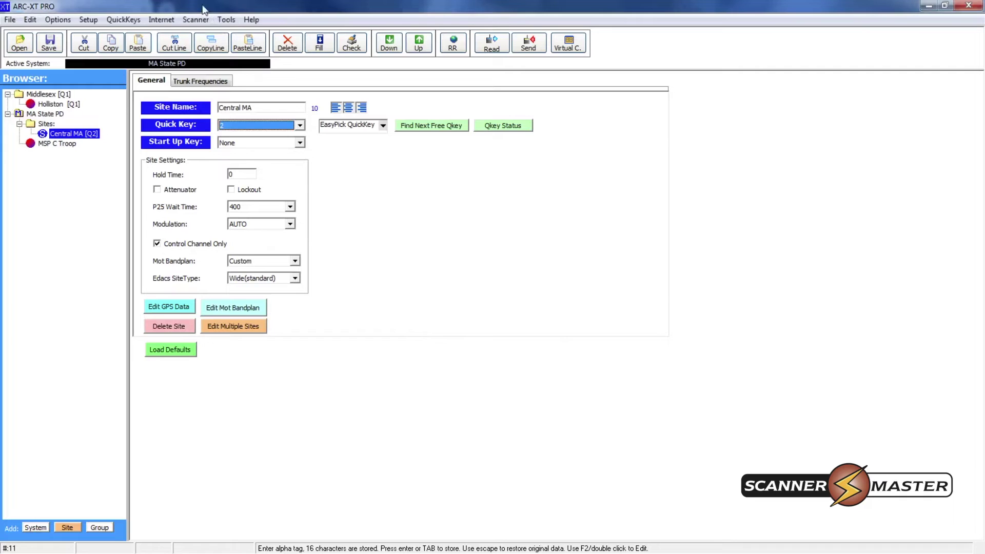
Step: Upload the Middlesex and MA State PD systems to the scanner with Send Selected Systems, leaving the deletion and overwrite options off
left_click(193, 22)
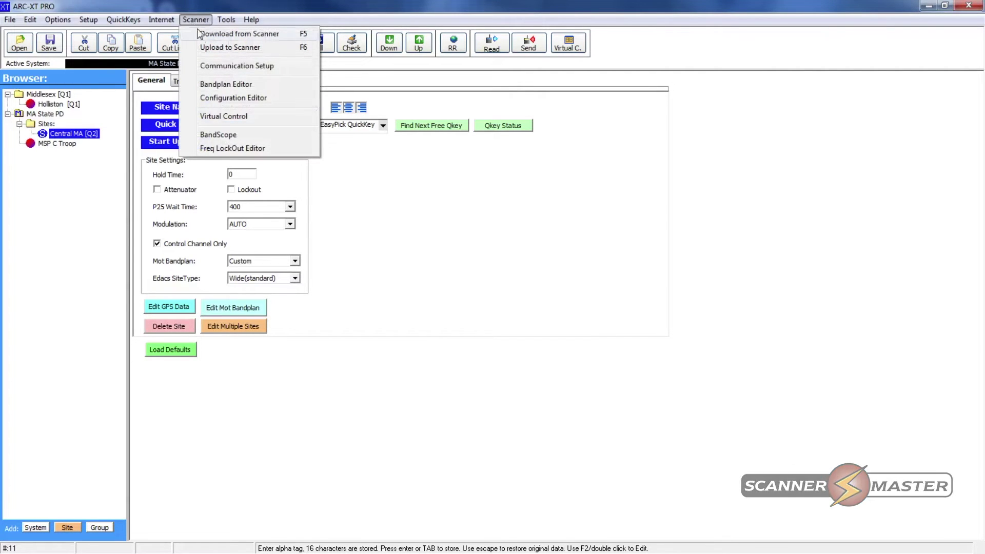
left_click(208, 48)
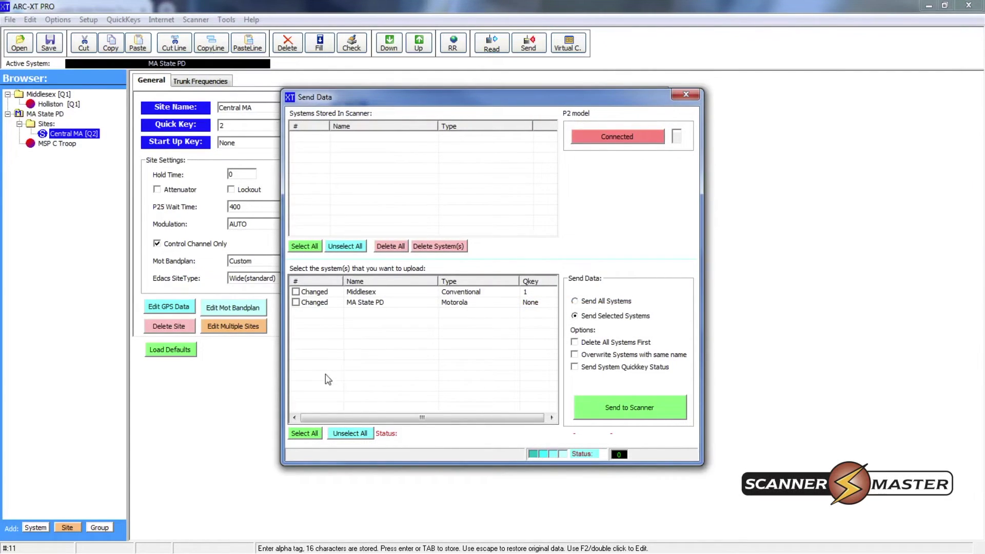
left_click(304, 434)
left_click(578, 344)
left_click(577, 346)
left_click(575, 356)
left_click(618, 415)
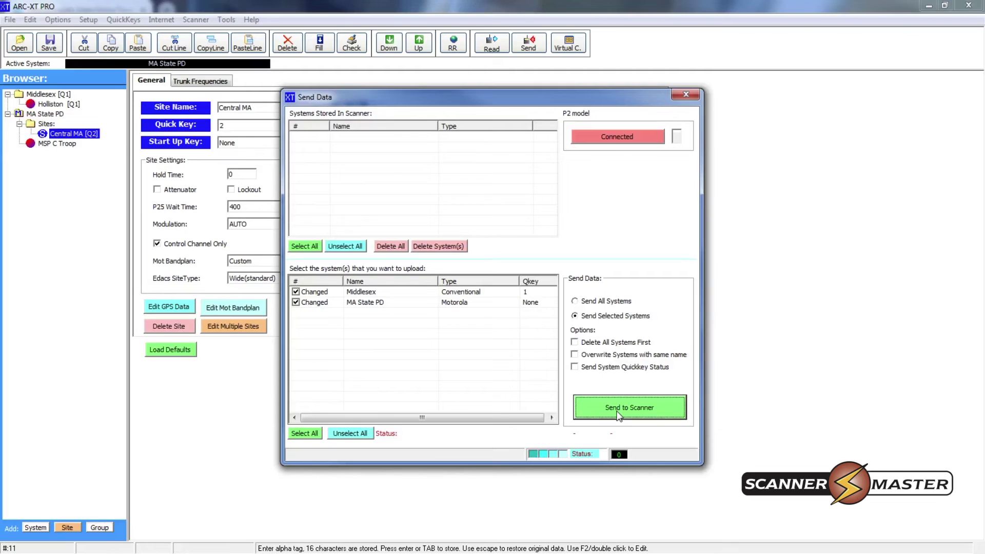